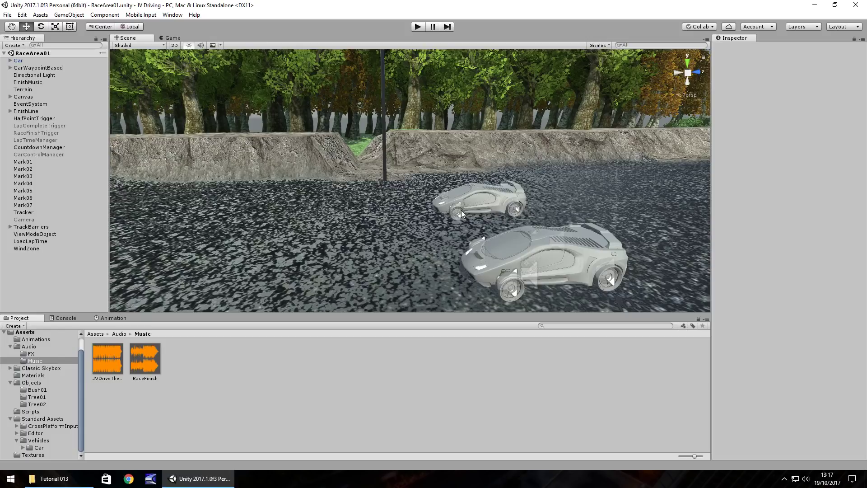
Look around the race track view and check the Build Settings
right_drag(459, 215, 721, 218)
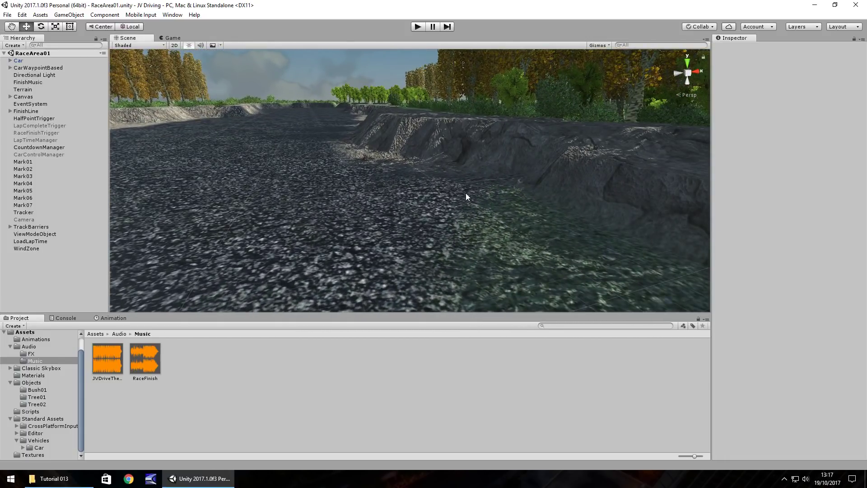
right_drag(343, 164, 524, 182)
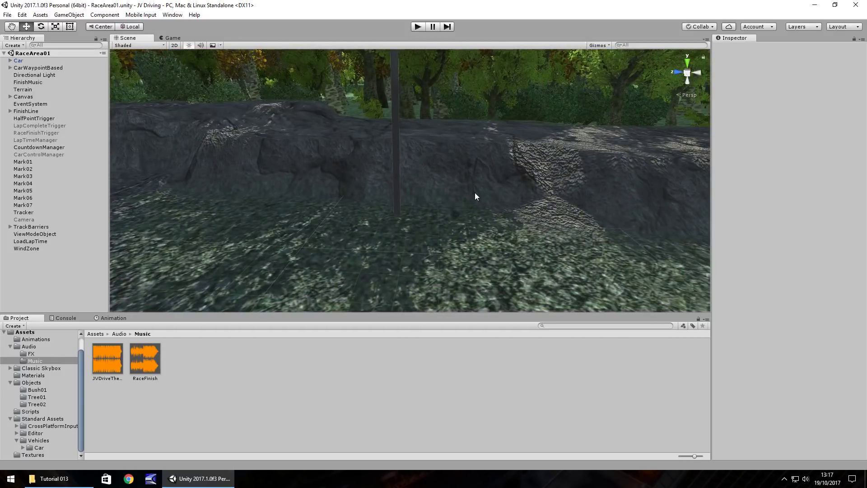
right_drag(374, 206, 292, 203)
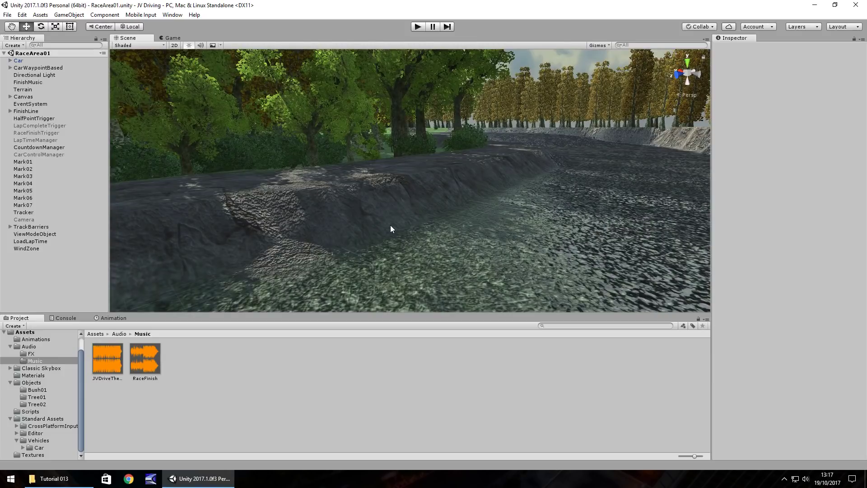
click(8, 15)
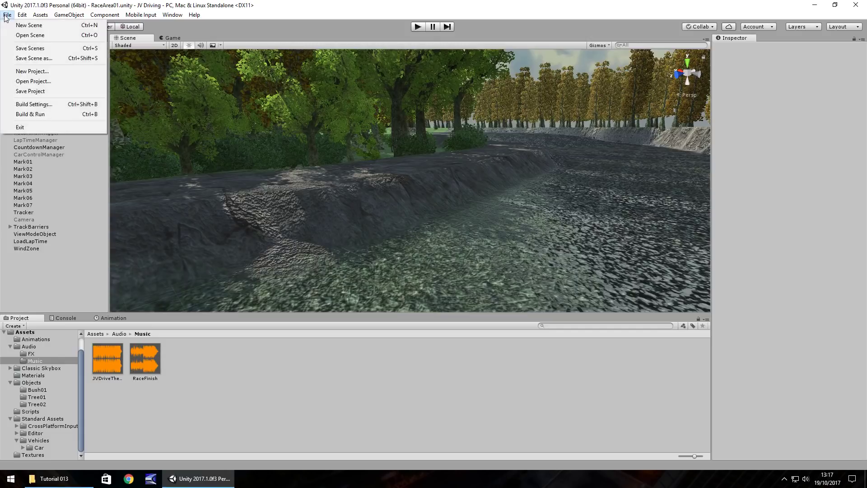
click(53, 105)
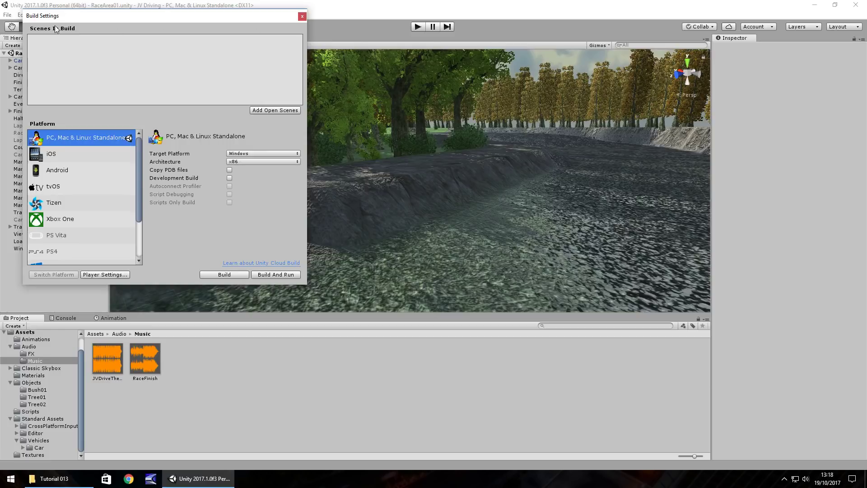
click(302, 16)
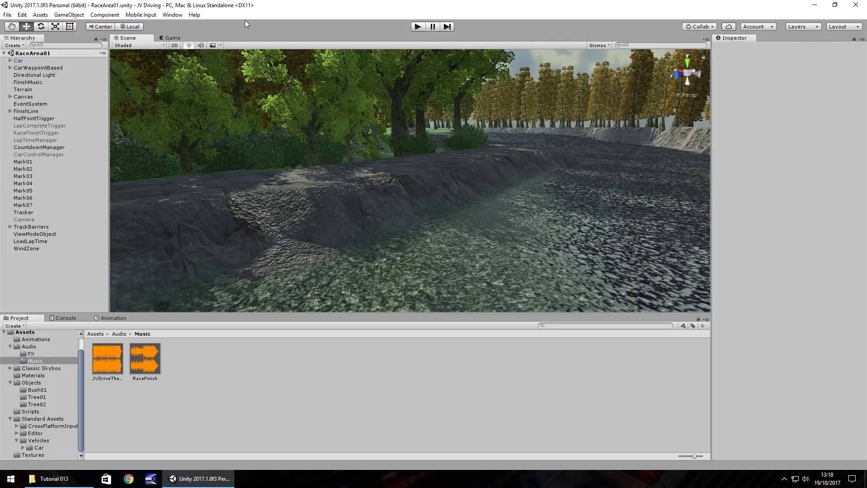
Create a new empty scene containing a UI button on a canvas
click(5, 15)
click(37, 25)
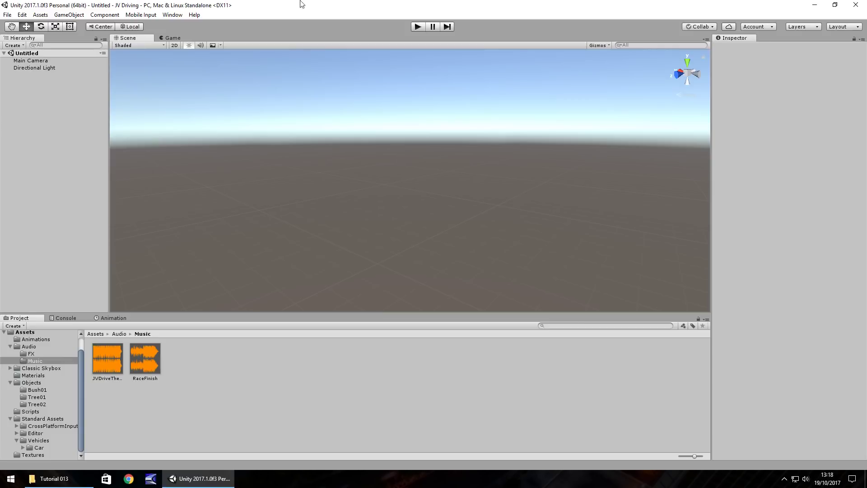
click(69, 15)
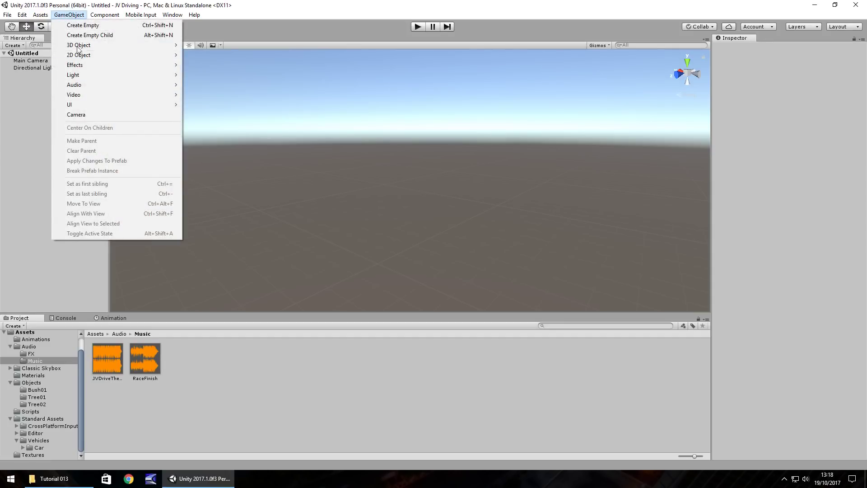
mouse_move(69, 104)
click(205, 138)
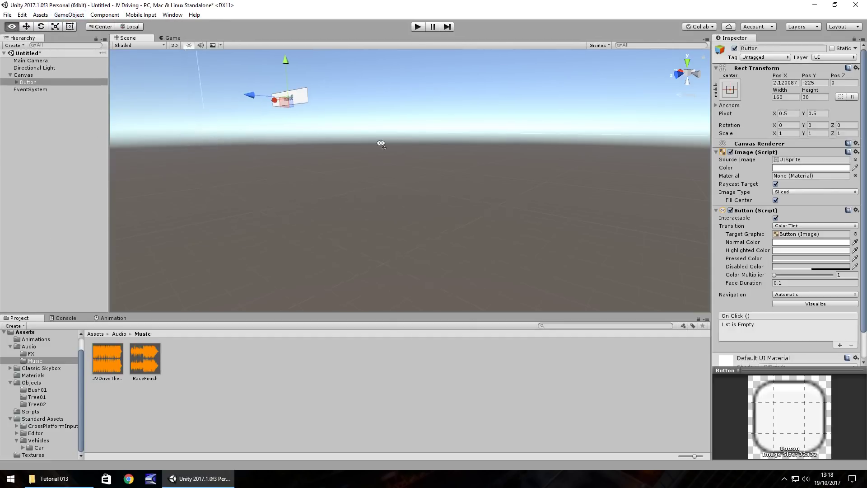
Frame the new button in the view and expand it to show its text child
middle_drag(210, 132, 372, 131)
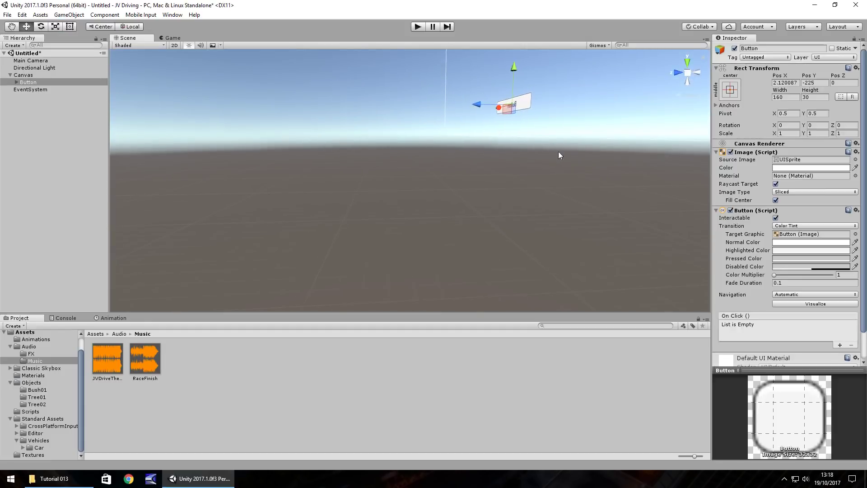
middle_drag(568, 152, 559, 152)
double_click(35, 81)
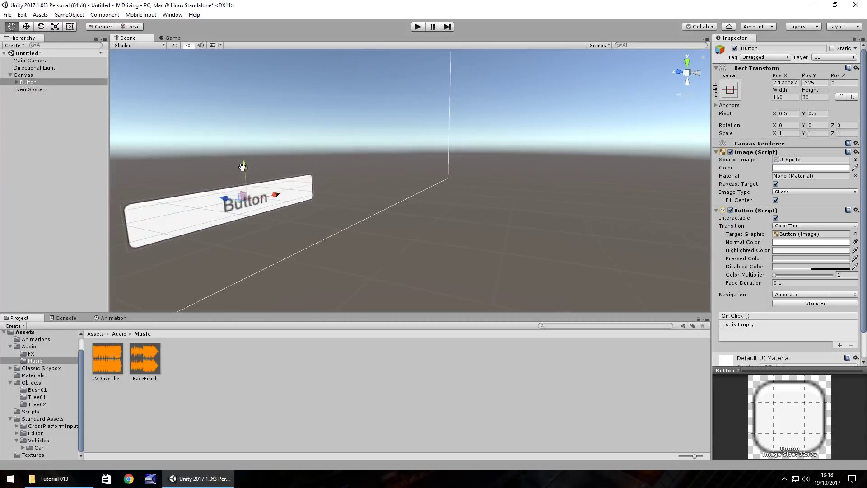
middle_drag(609, 173, 550, 161)
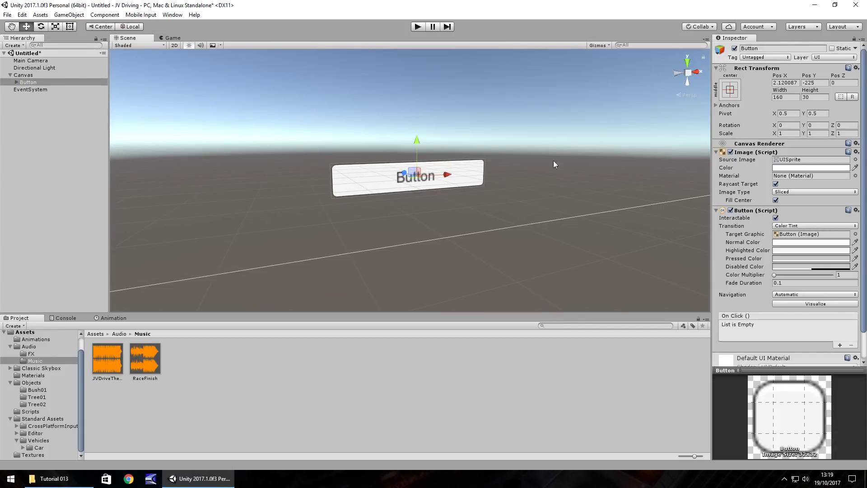
scroll(433, 155, down, 2)
scroll(450, 161, down, 1)
scroll(451, 164, down, 1)
scroll(456, 169, down, 1)
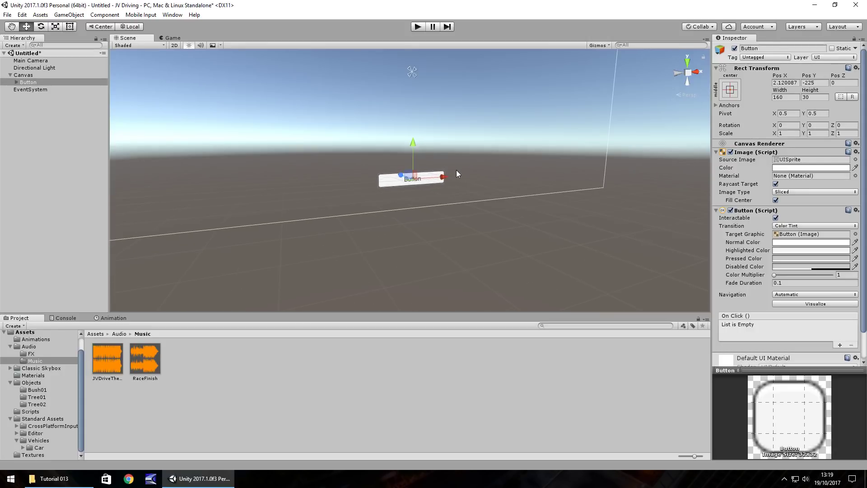
click(16, 83)
Change the button's text label to 'Play Game'
click(32, 90)
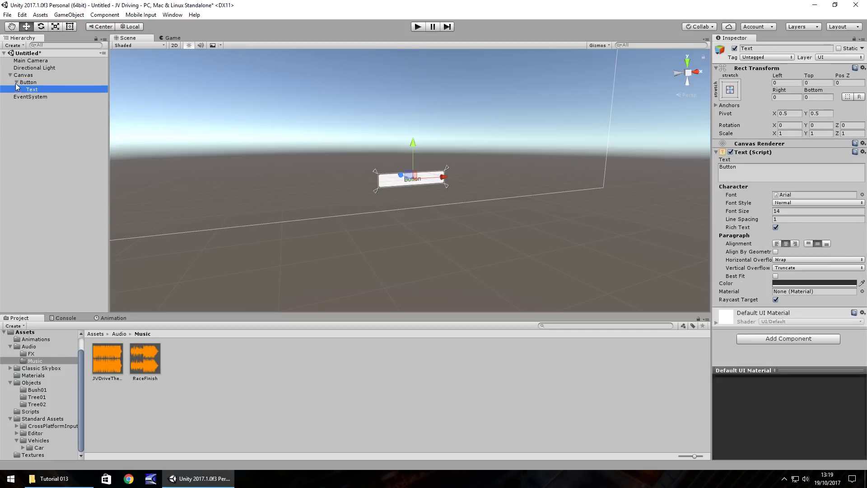
click(758, 167)
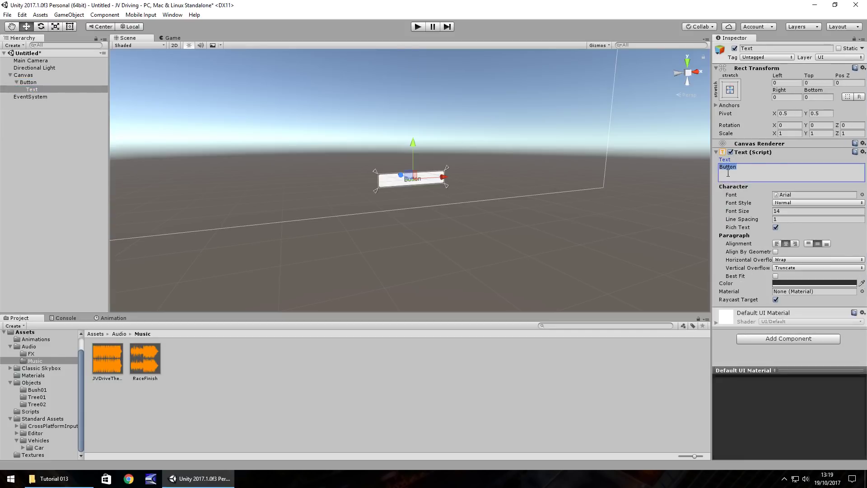
text(Play)
text(Game)
double_click(32, 90)
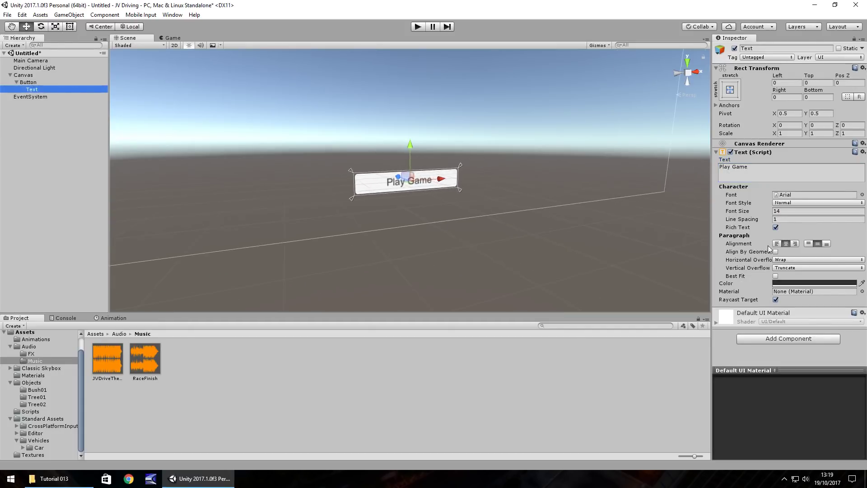
Set the button's normal colour to a semi-transparent green
click(41, 82)
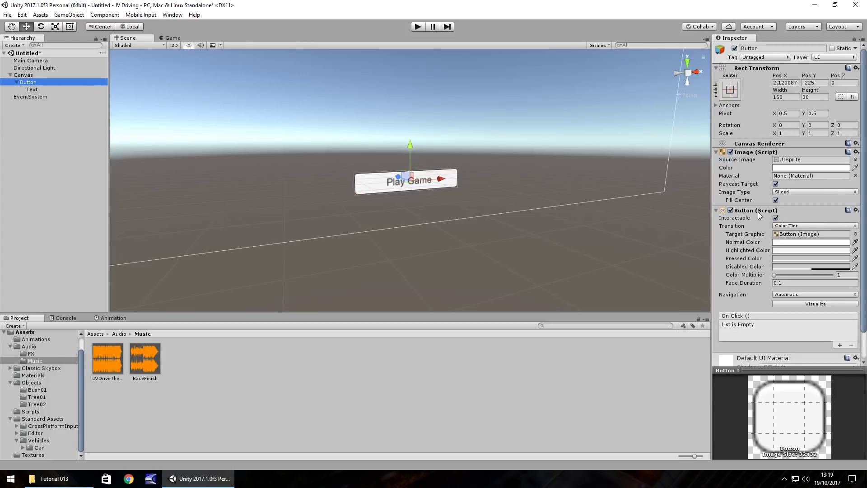
click(799, 242)
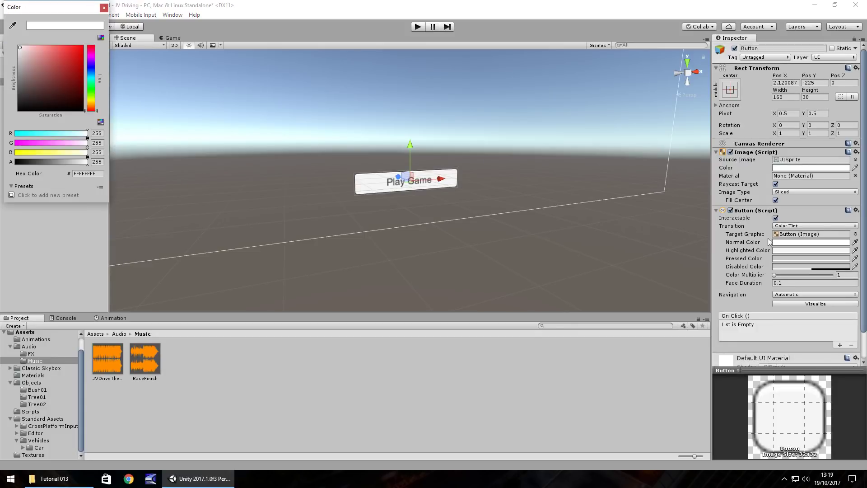
mouse_move(65, 95)
mouse_down()
mouse_move(52, 70)
mouse_move(70, 78)
mouse_move(72, 99)
mouse_move(54, 62)
mouse_up()
drag(95, 86, 91, 57)
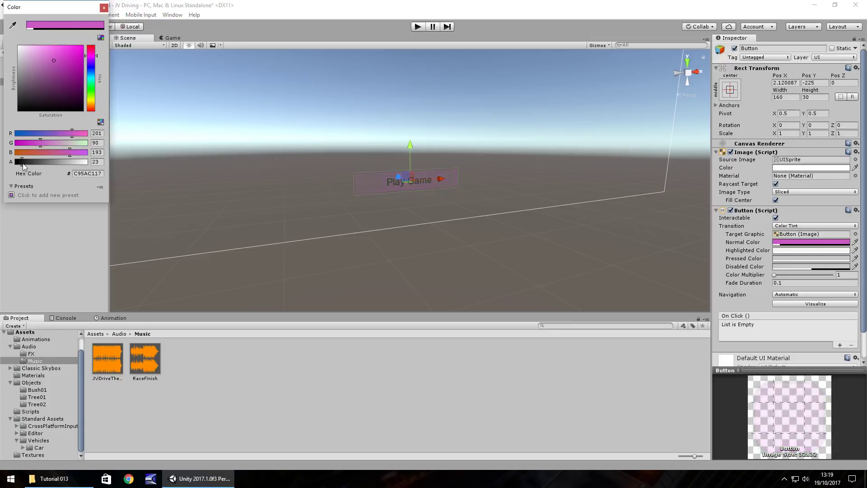
drag(87, 162, 56, 162)
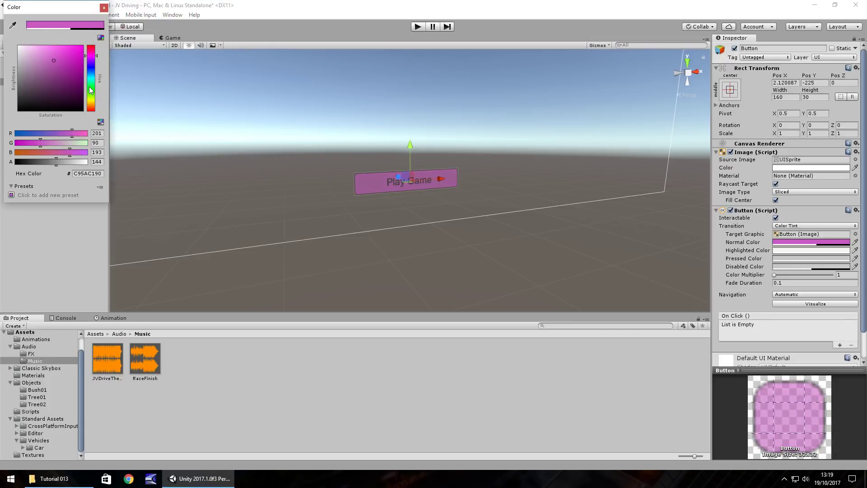
click(93, 90)
drag(93, 90, 55, 66)
drag(55, 163, 49, 166)
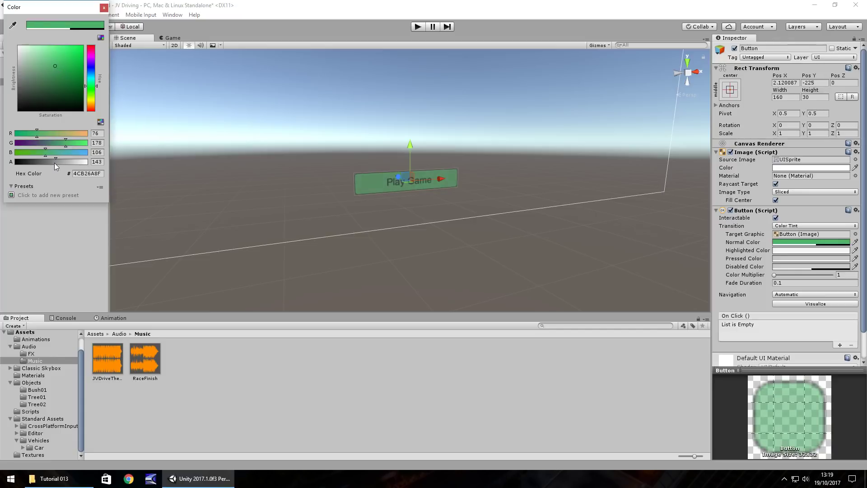
click(104, 8)
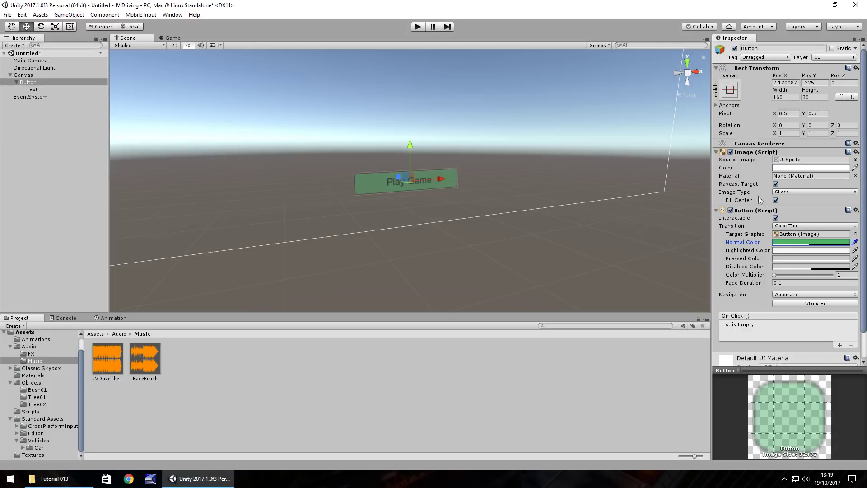
click(37, 93)
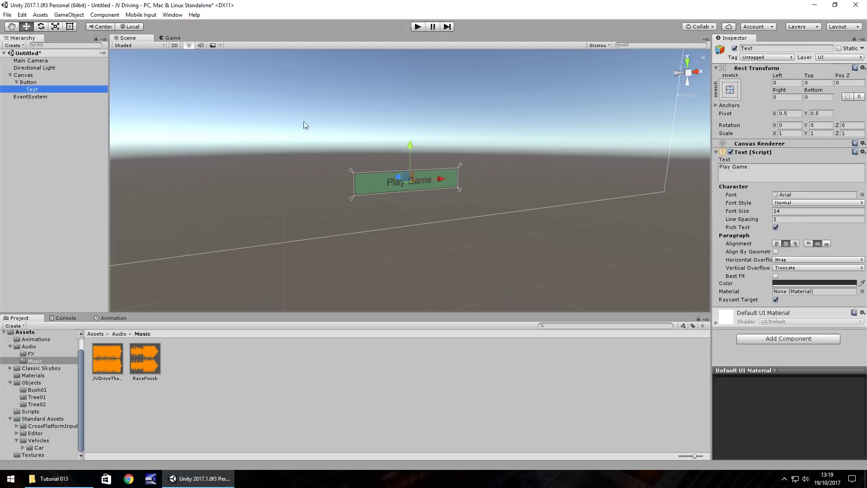
click(820, 285)
drag(45, 54, 4, 15)
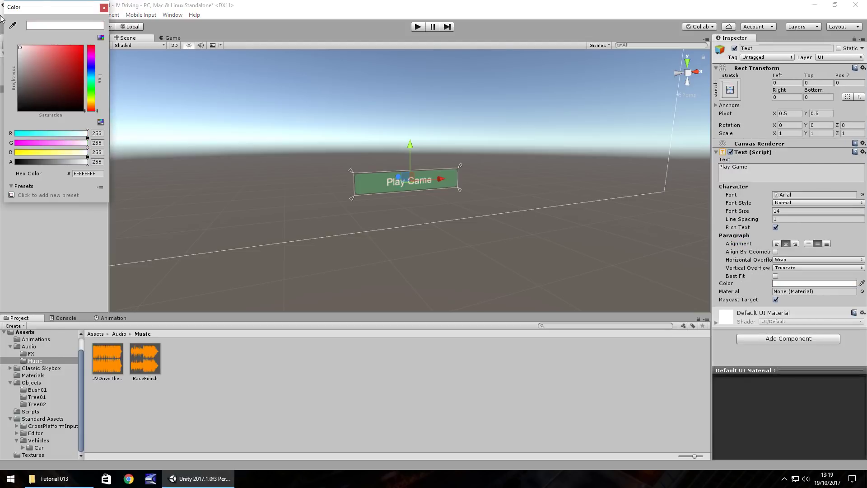
click(103, 8)
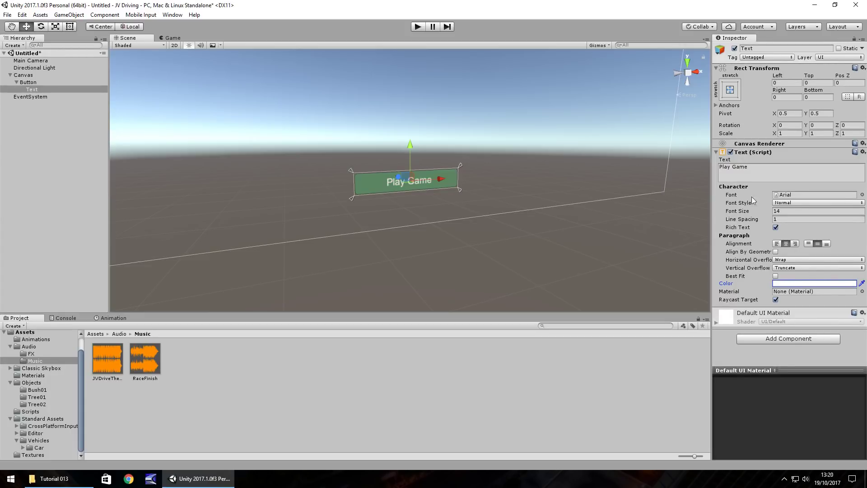
click(788, 212)
text(20)
click(800, 202)
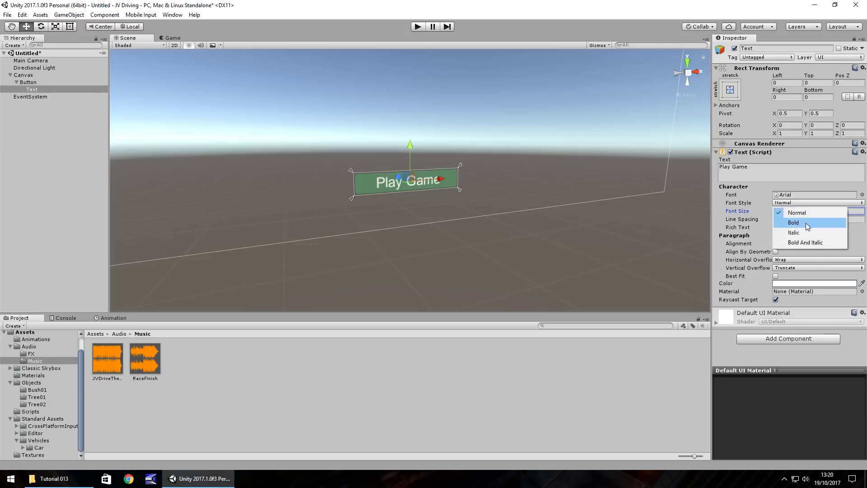
click(805, 225)
click(417, 27)
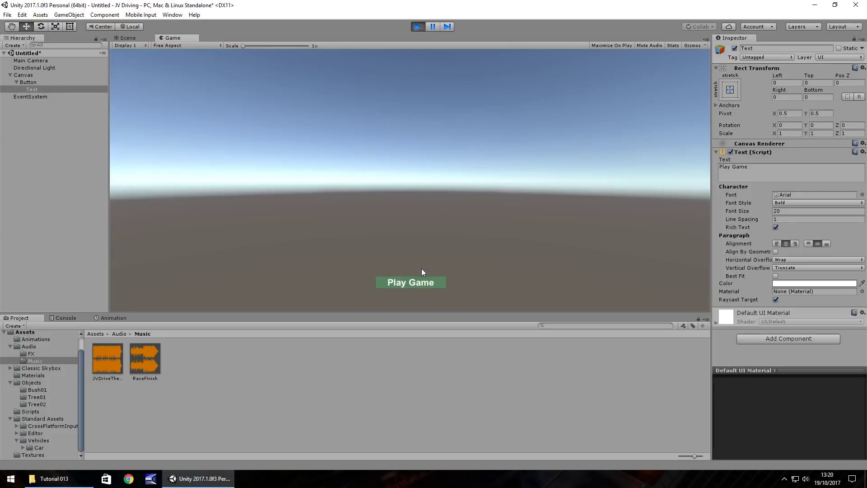
click(404, 283)
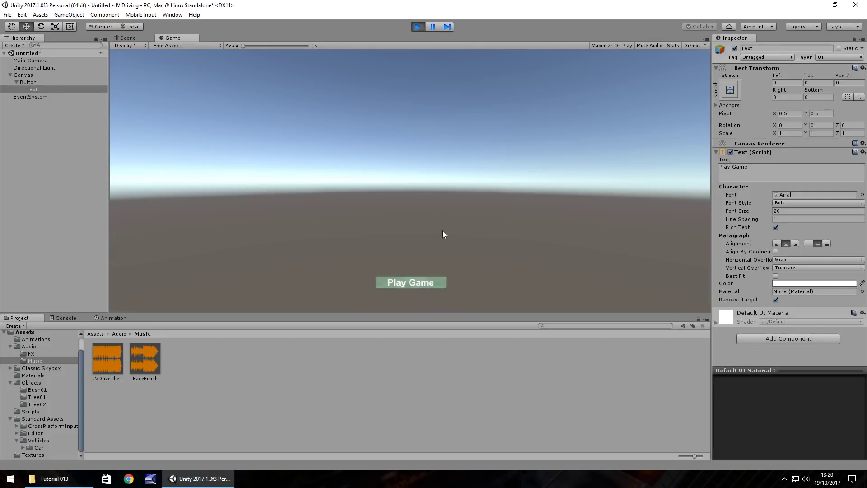
click(417, 27)
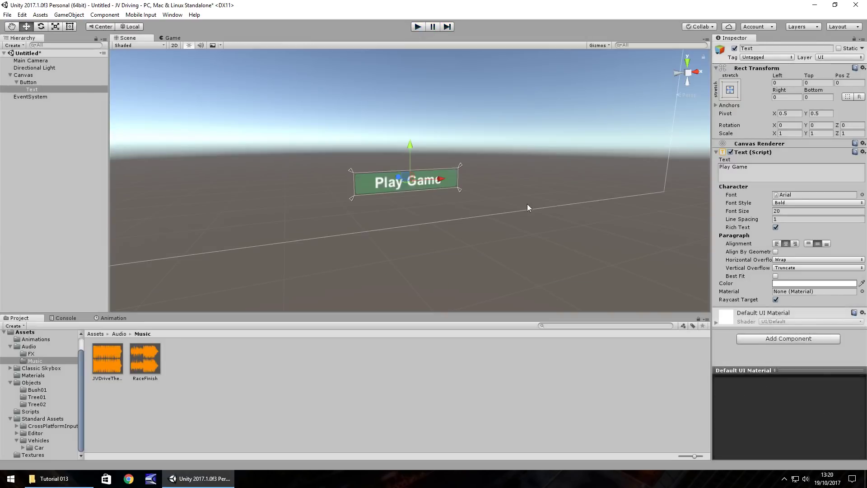
Set Play Game's highlighted colour to dark green 0B630F and test it in Play mode
click(28, 82)
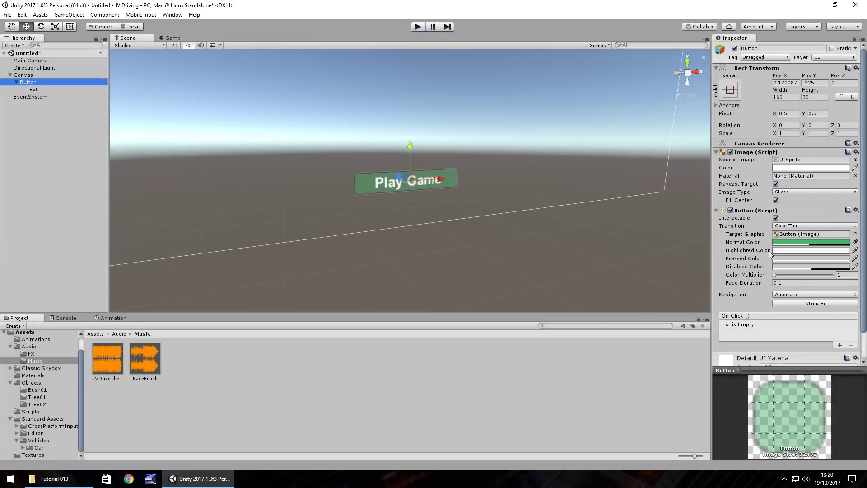
click(806, 251)
click(89, 90)
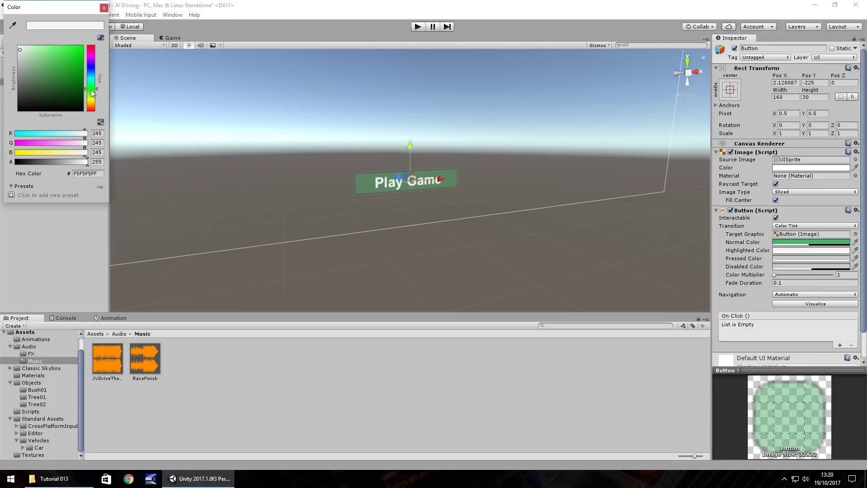
click(69, 77)
drag(70, 77, 75, 85)
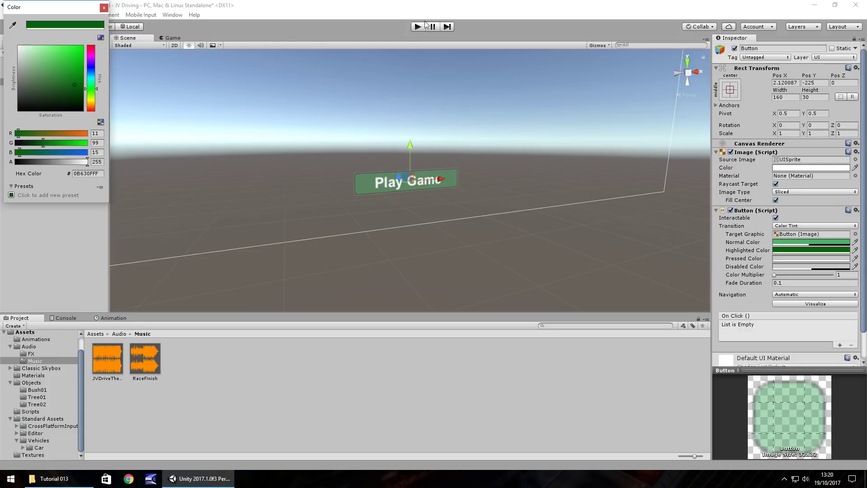
click(406, 30)
click(421, 26)
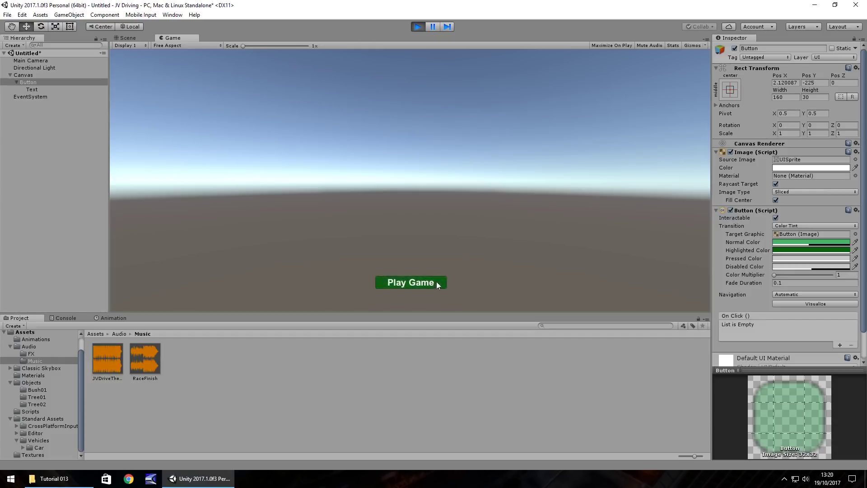
click(420, 27)
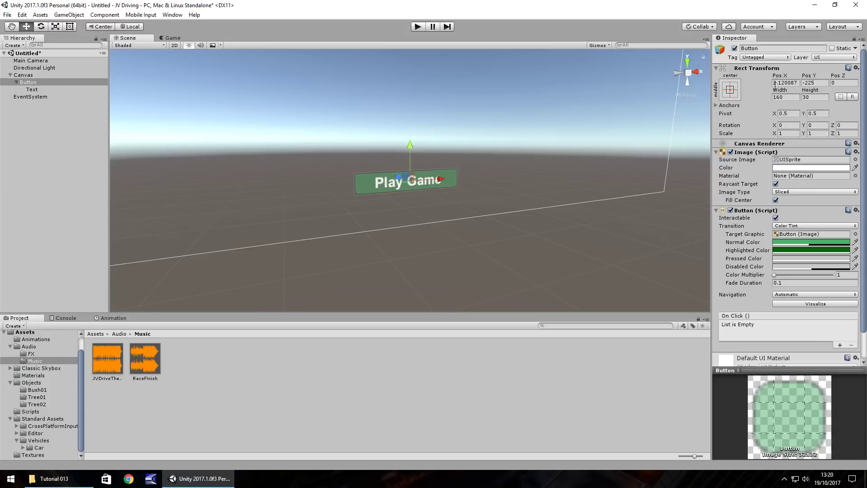
Zero the Play Game button's X/Y position and move it to the right
click(786, 83)
text(0)
key(Tab)
text(0)
key(Tab)
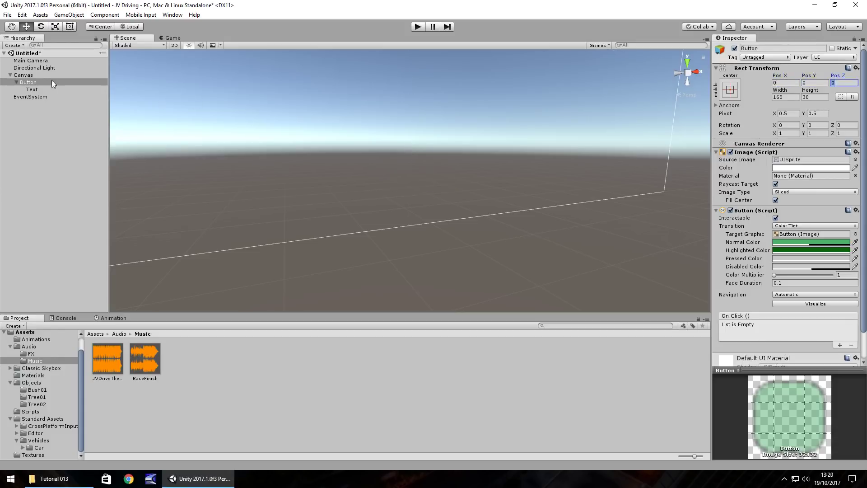
click(26, 82)
click(66, 116)
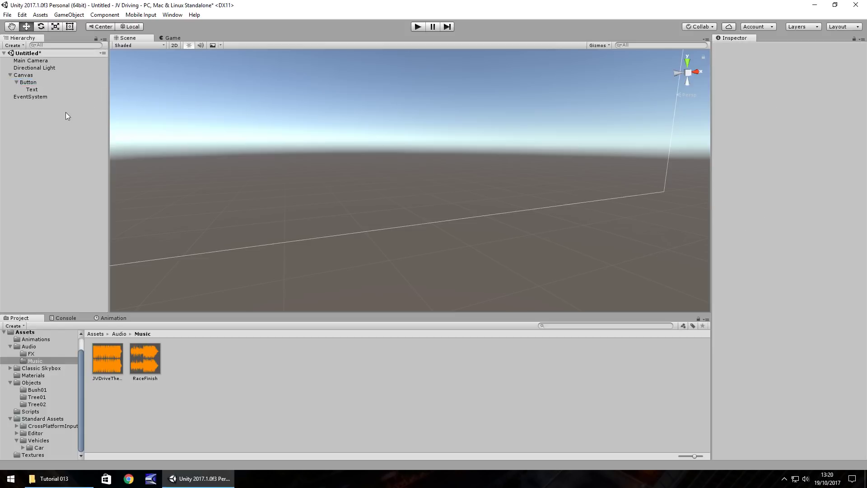
double_click(28, 82)
scroll(479, 132, down, 2)
scroll(480, 149, down, 2)
drag(432, 177, 529, 178)
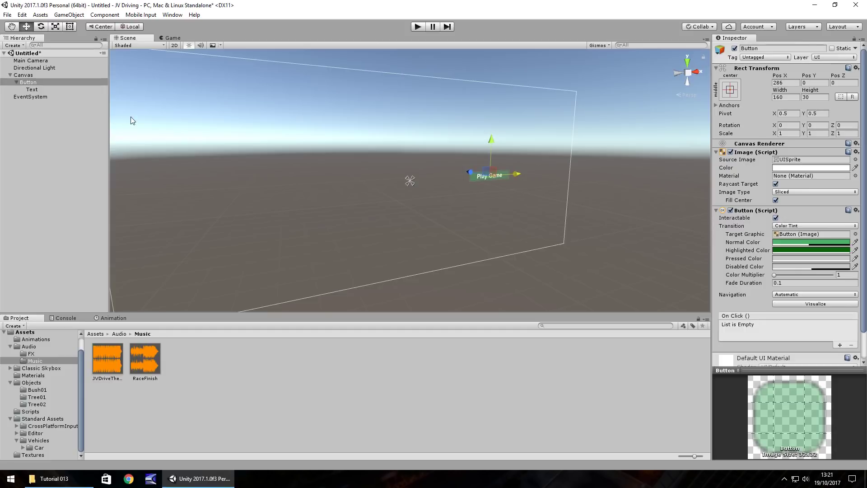
Duplicate the button and name the original PlayGame and the copy TrackSelct
click(30, 83)
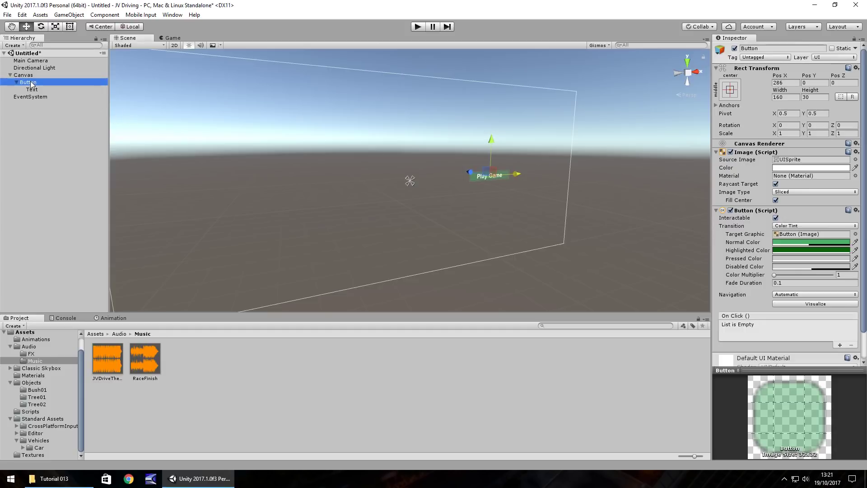
key(ctrl+d)
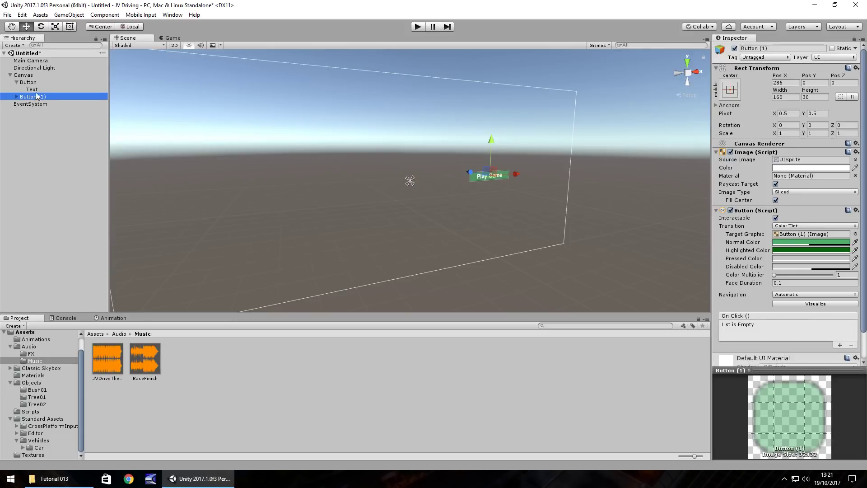
click(29, 84)
right_click(29, 85)
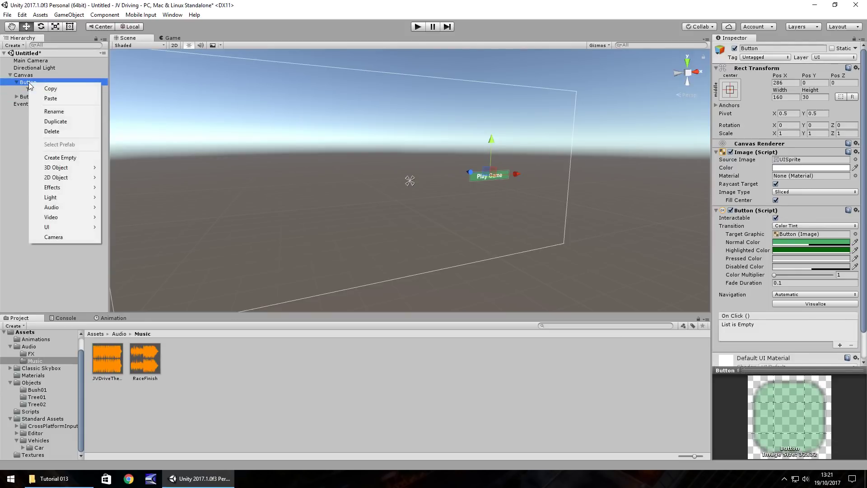
click(59, 112)
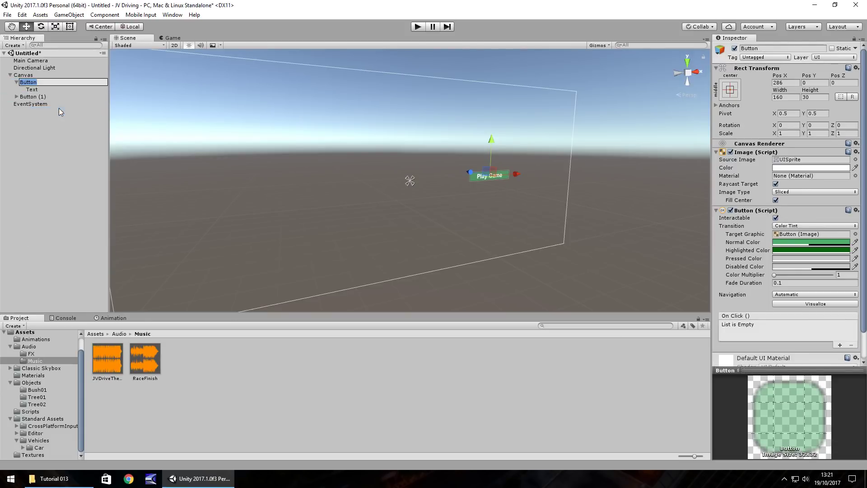
text(PlayGame)
key(Return)
click(43, 97)
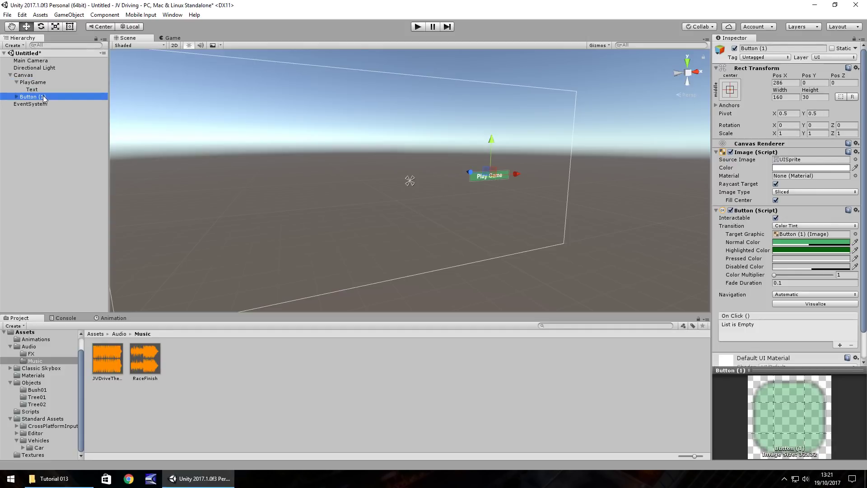
click(43, 97)
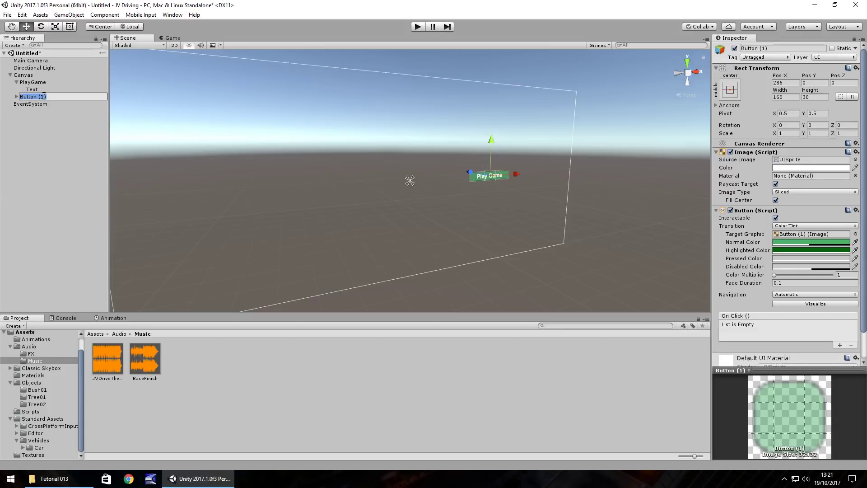
text(TrackSel)
text(ct)
key(Return)
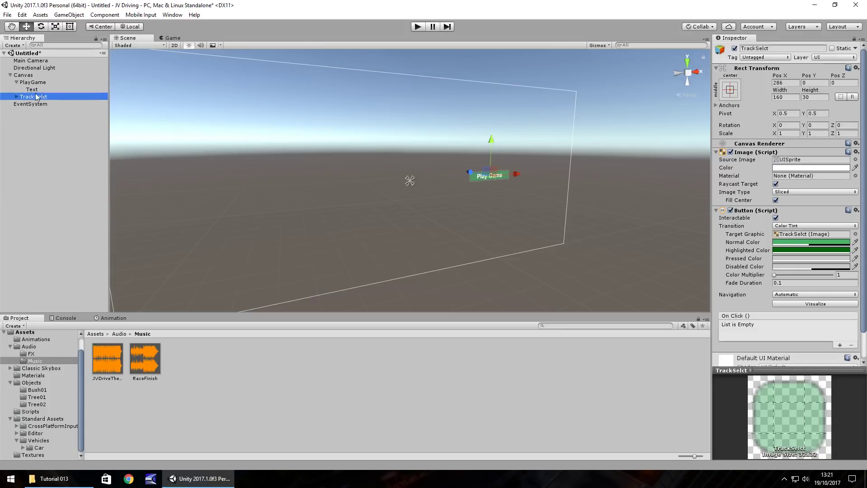
Relabel TrackSelct 'Track Select' and move it below Play Game
click(16, 97)
click(769, 168)
key(ctrl+a)
text(Track Select)
key(Return)
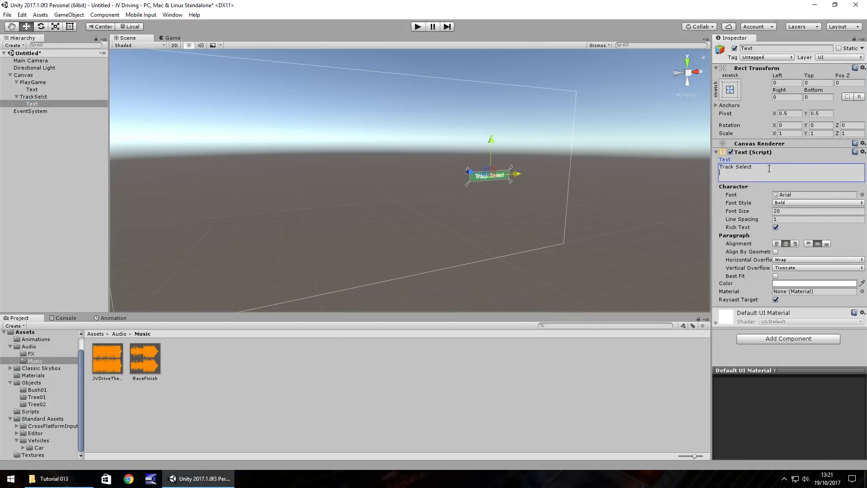
click(490, 175)
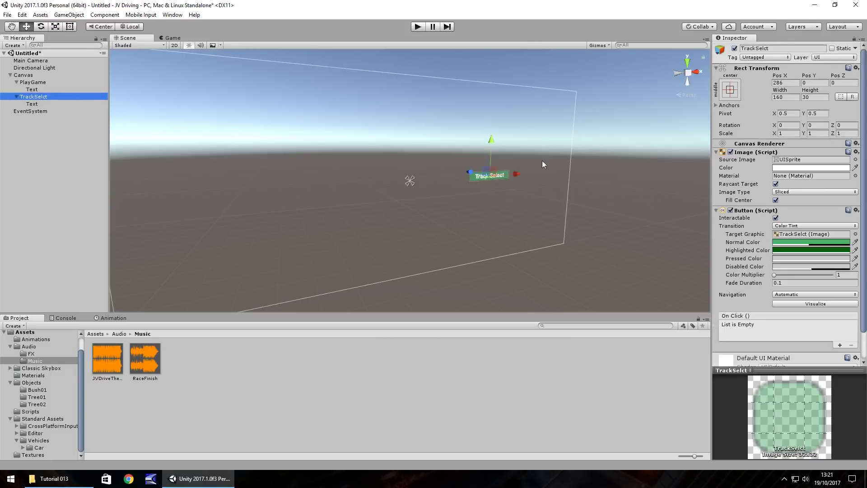
drag(496, 138, 496, 155)
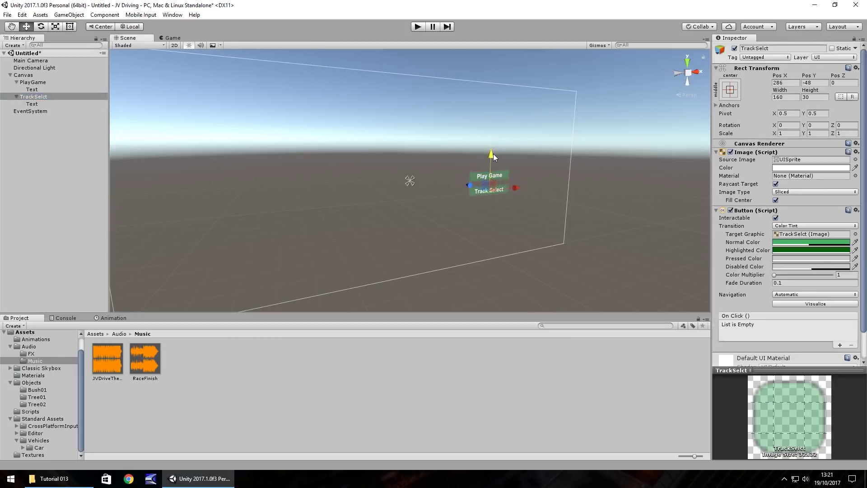
Give TrackSelct a translucent blue normal colour and a dark blue hover colour
click(800, 242)
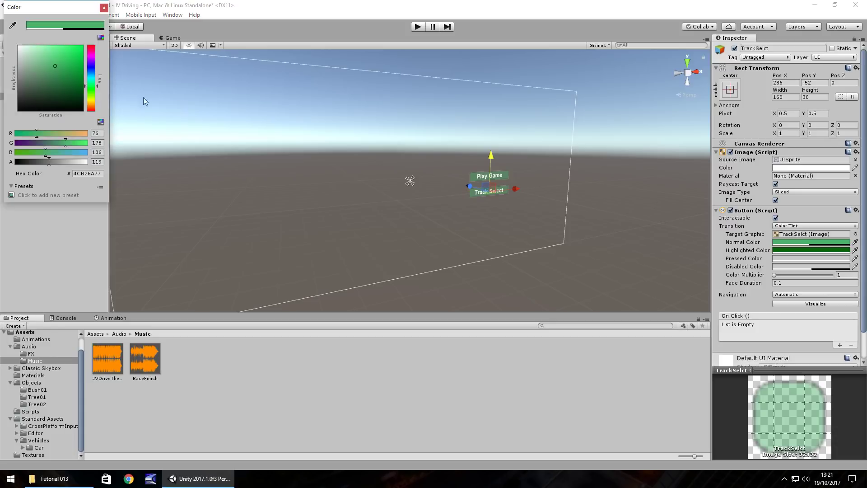
click(90, 68)
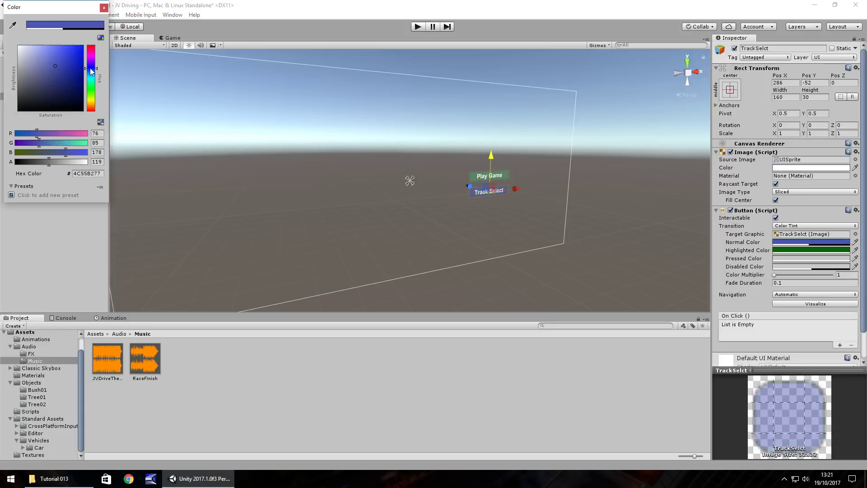
click(817, 249)
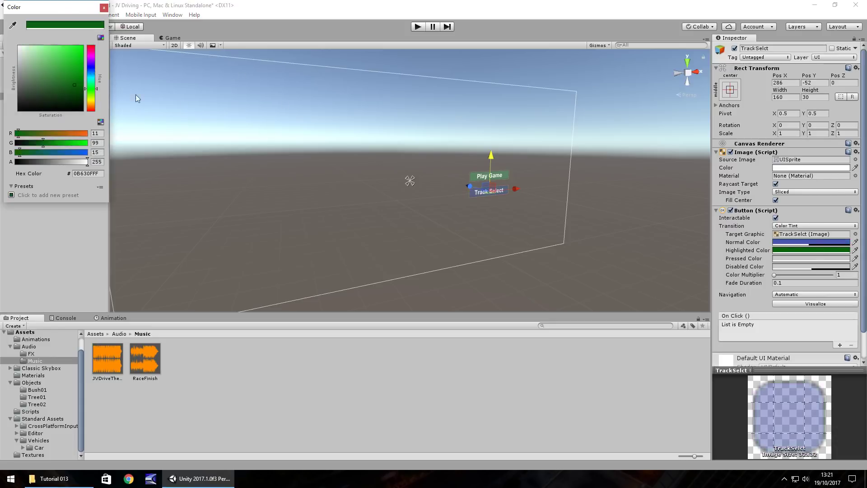
click(90, 68)
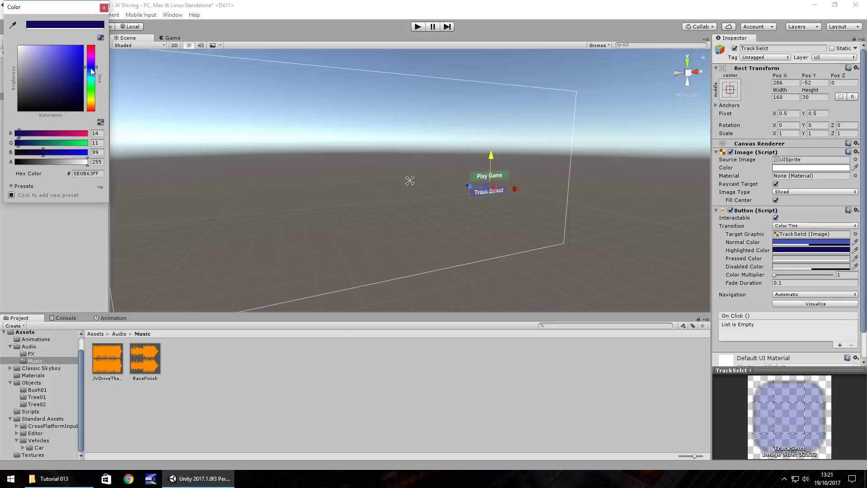
click(104, 9)
Duplicate TrackSelct, correct its name to TrackSelect, and name the copy QuitGame
click(38, 96)
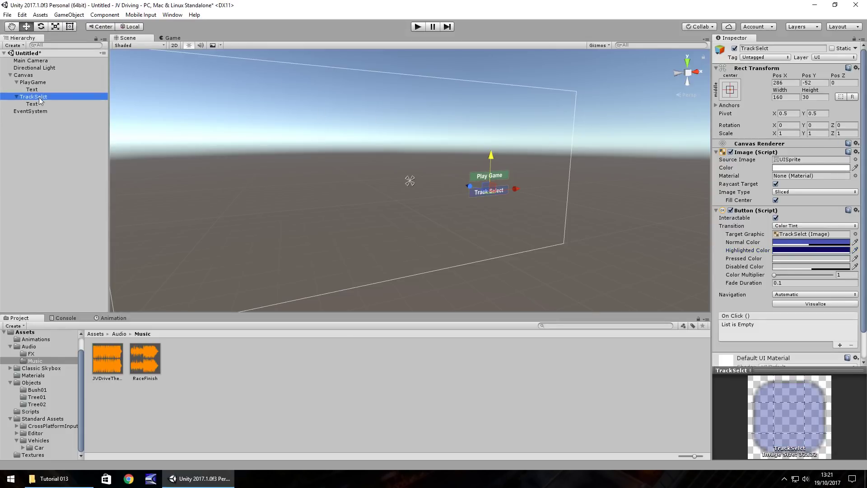
key(ctrl+d)
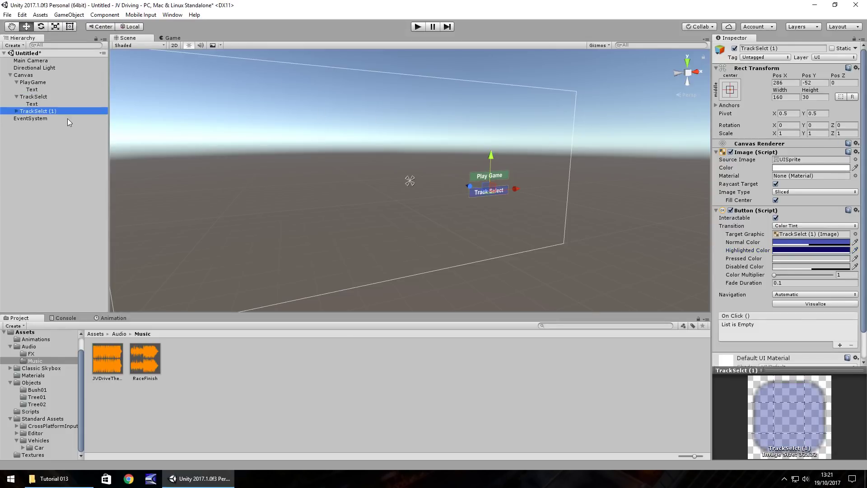
click(35, 112)
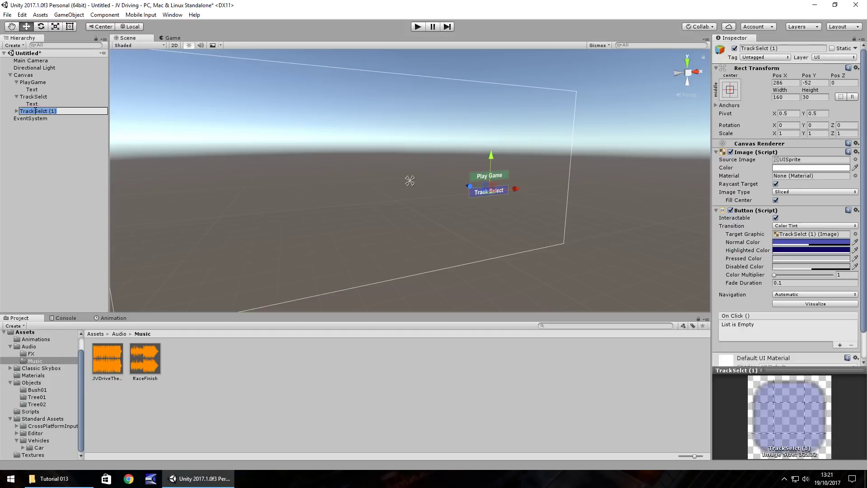
click(35, 98)
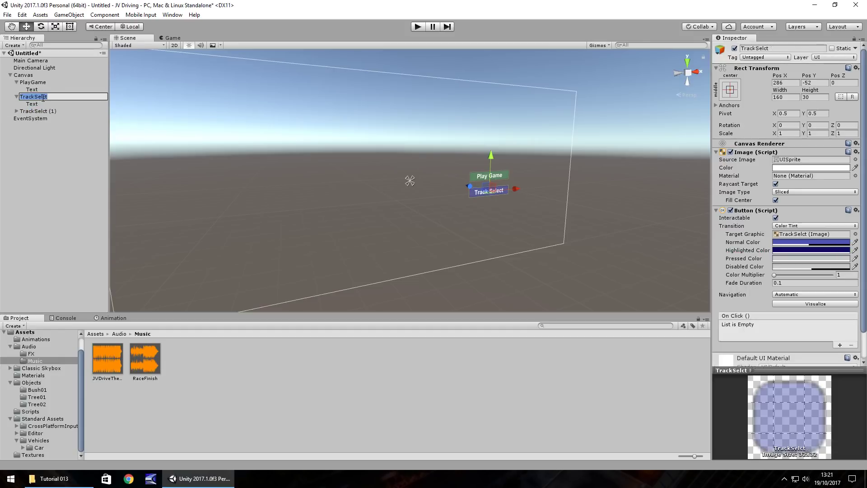
click(43, 98)
text(e)
click(46, 112)
text(Quit Game)
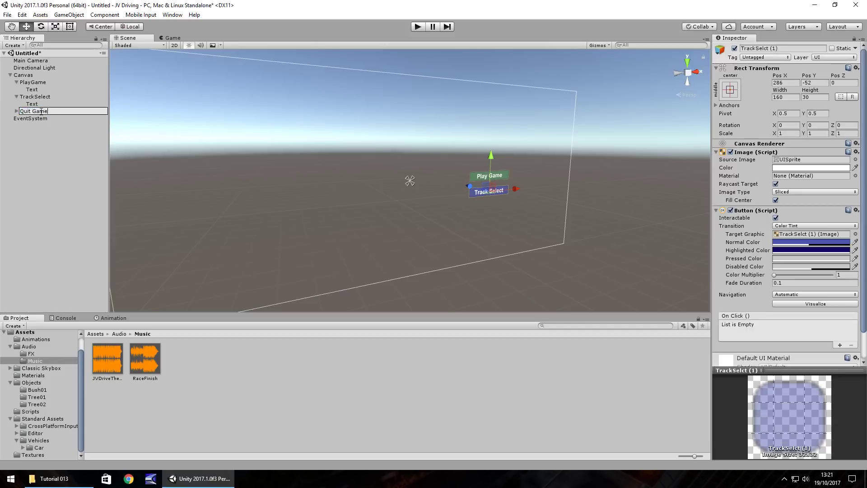
key(Return)
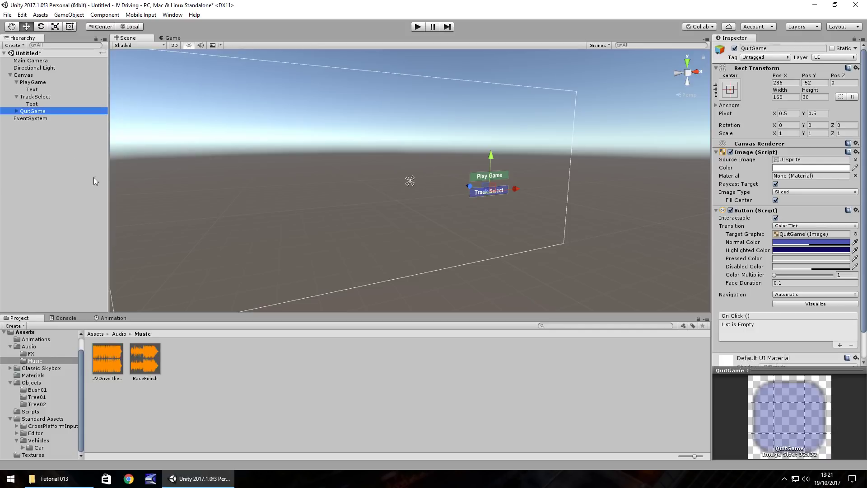
Move QuitGame below Track Select and colour it red with a dark red highlight
drag(491, 155, 493, 192)
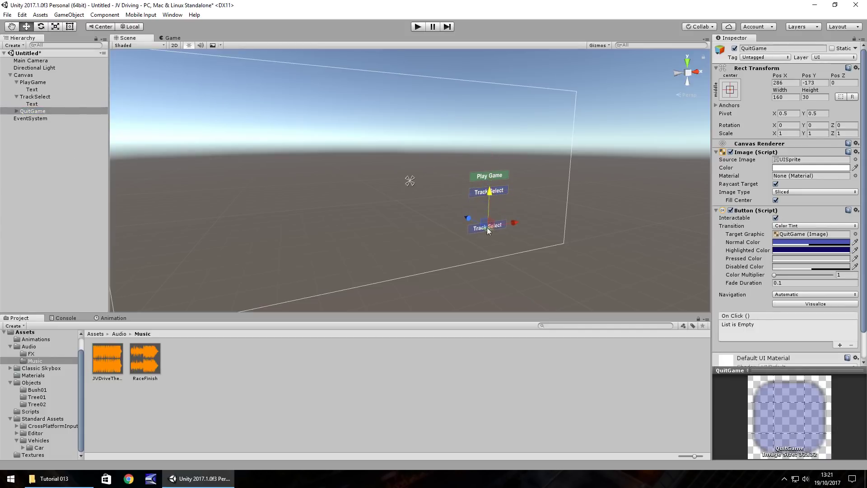
click(823, 244)
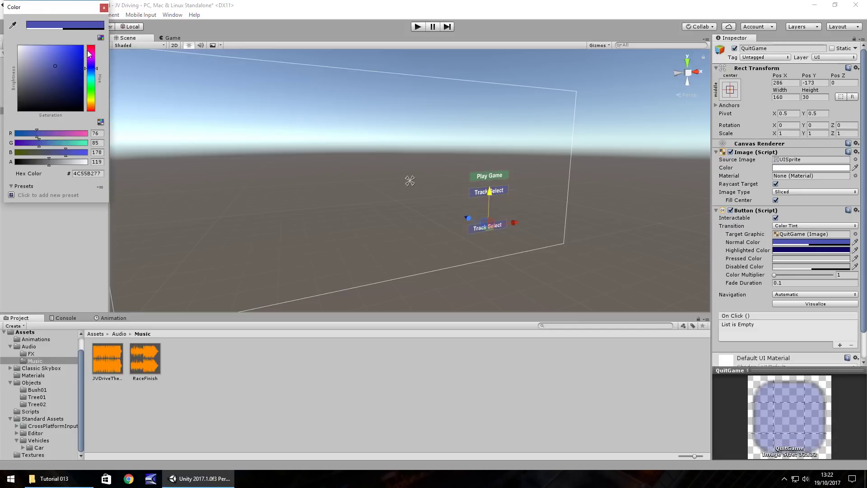
click(89, 49)
click(103, 7)
click(826, 251)
click(89, 46)
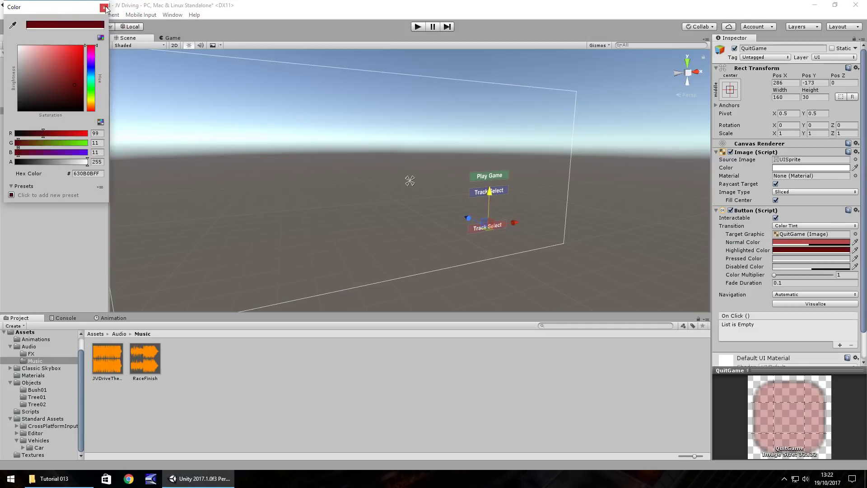
click(103, 7)
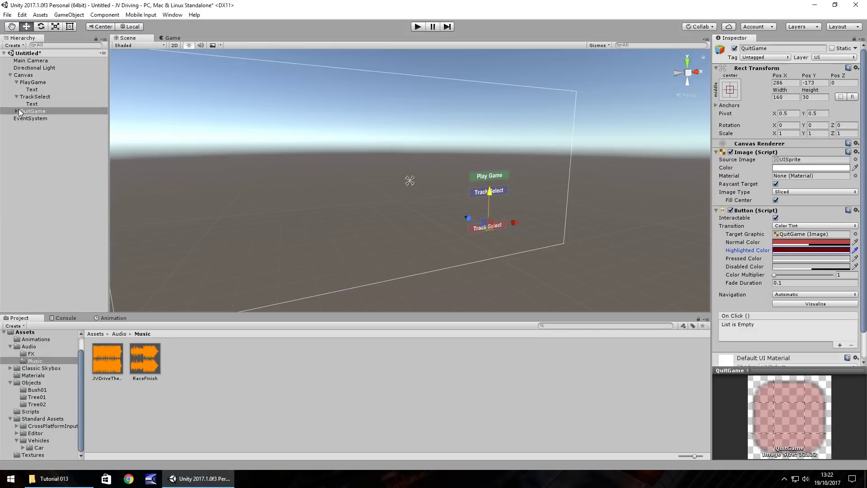
Change the QuitGame label text to 'Quit Game'
click(16, 111)
click(786, 175)
key(ctrl+a)
text(Quit Game)
click(136, 238)
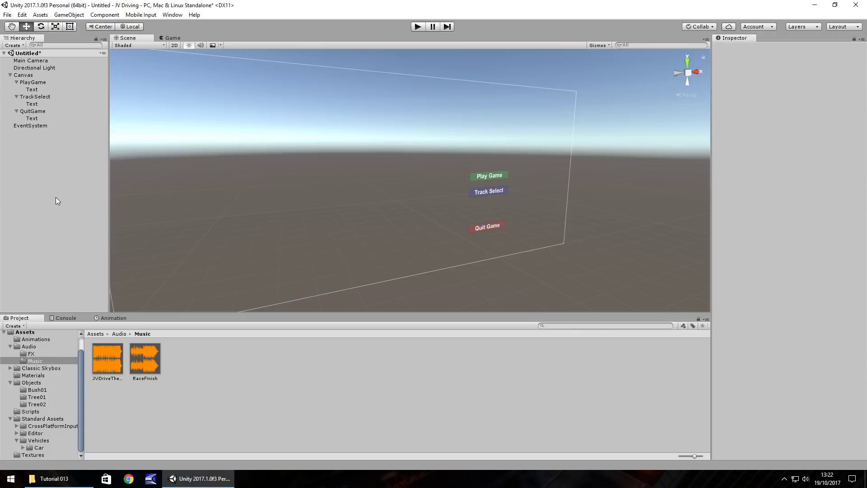
click(416, 28)
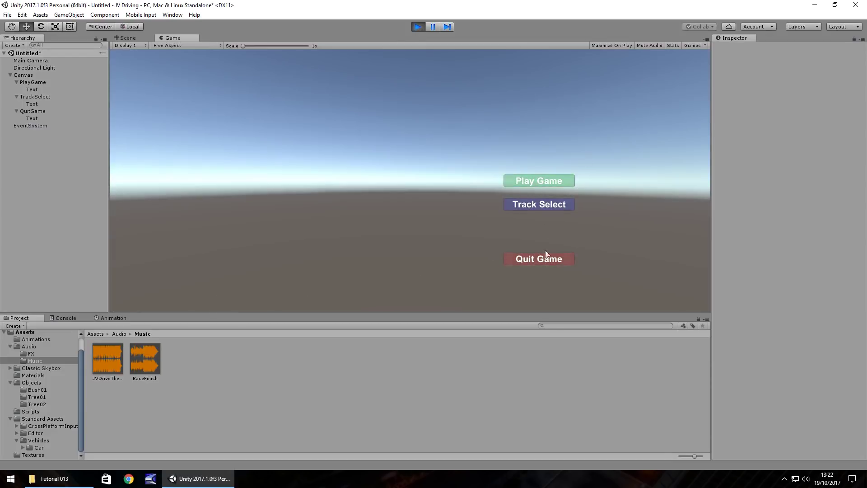
click(418, 26)
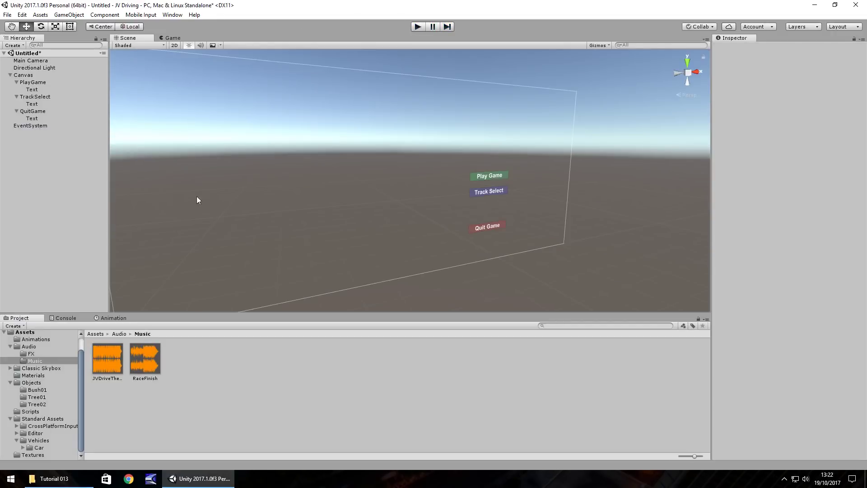
Save the scene with Ctrl+S under the name MainMenu
key(ctrl+s)
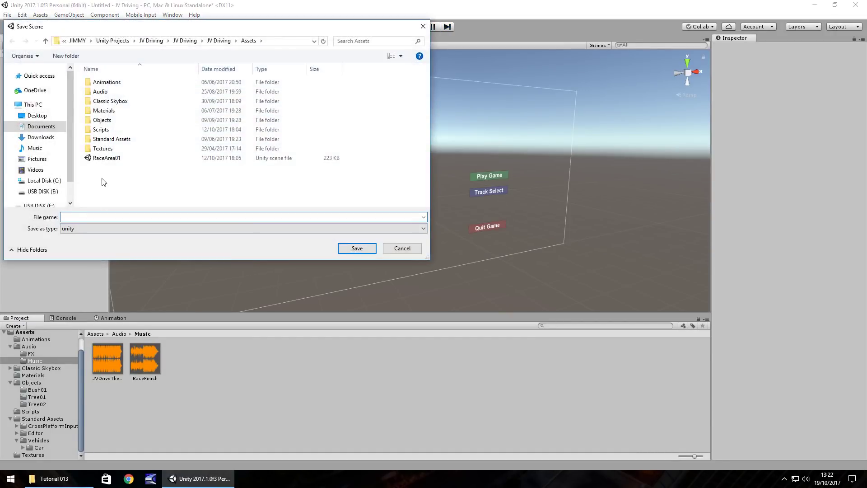
text(Main)
text(nM)
key(Return)
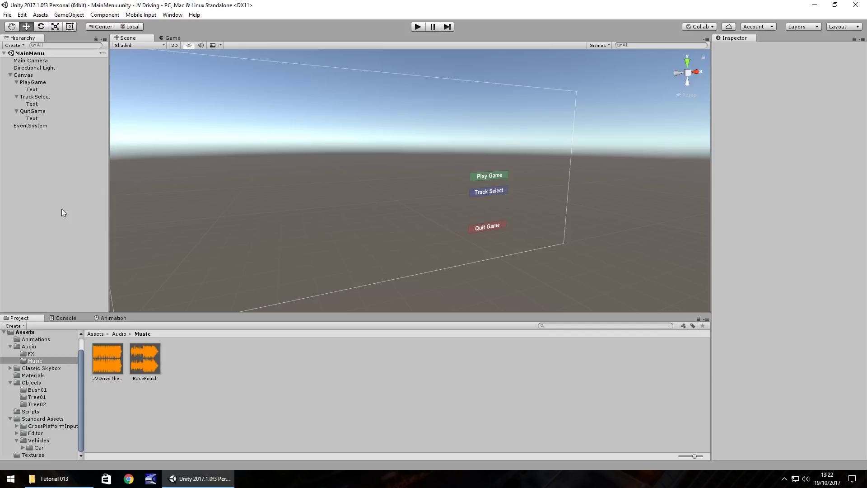
Create a new scene with a UI text object reading 'Track Selection'
click(8, 14)
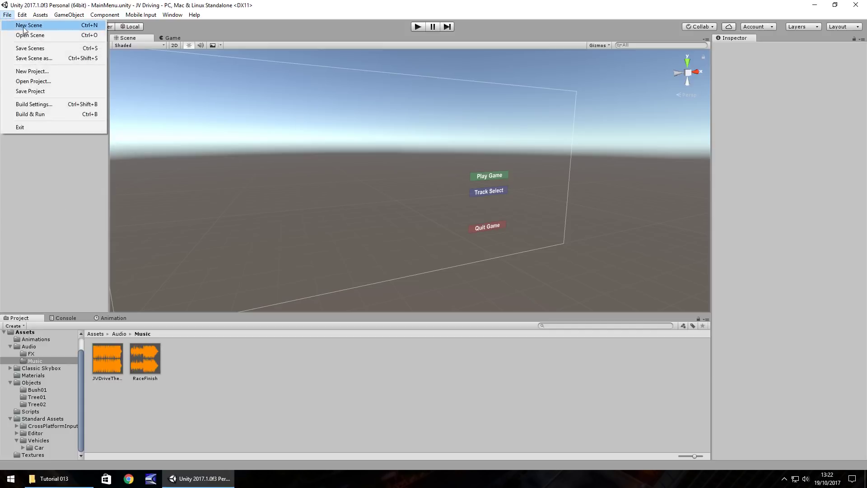
click(28, 25)
click(69, 15)
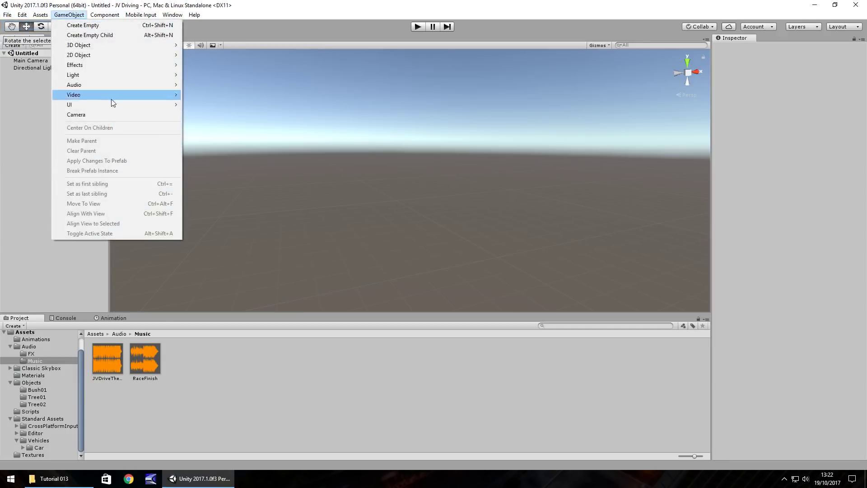
mouse_move(89, 104)
click(212, 104)
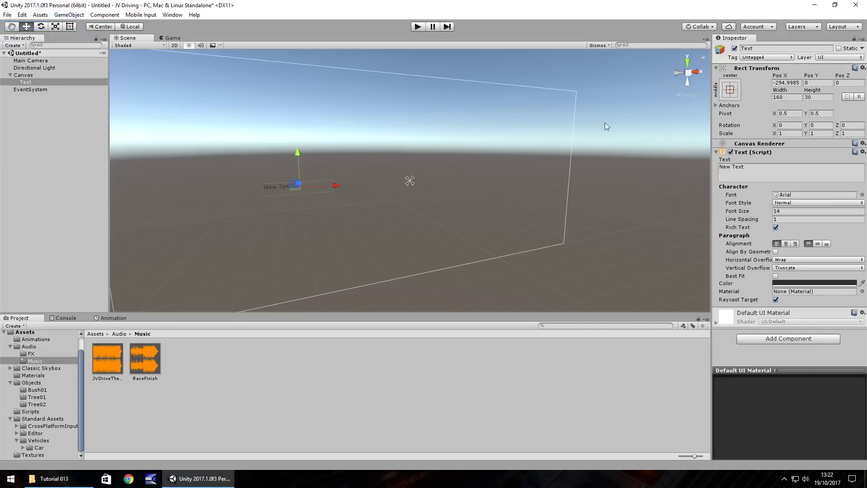
click(786, 170)
text(Track Selecti)
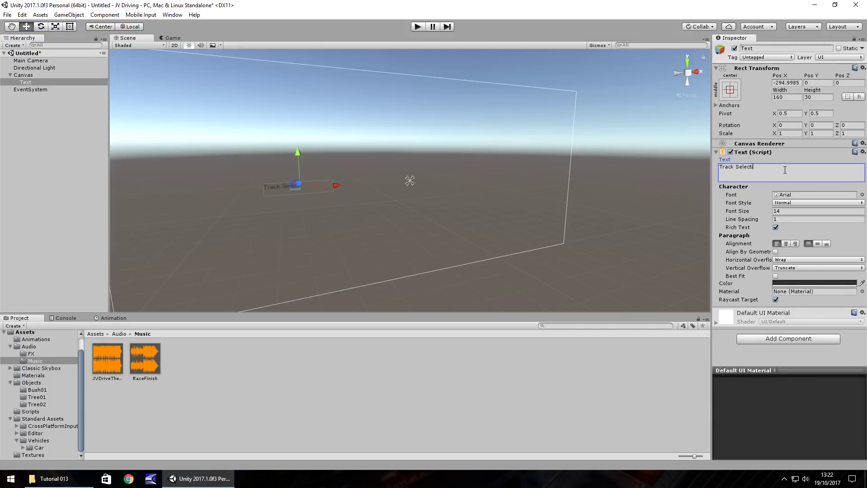
text(on)
Make the title text bold, size 56, and white
click(803, 202)
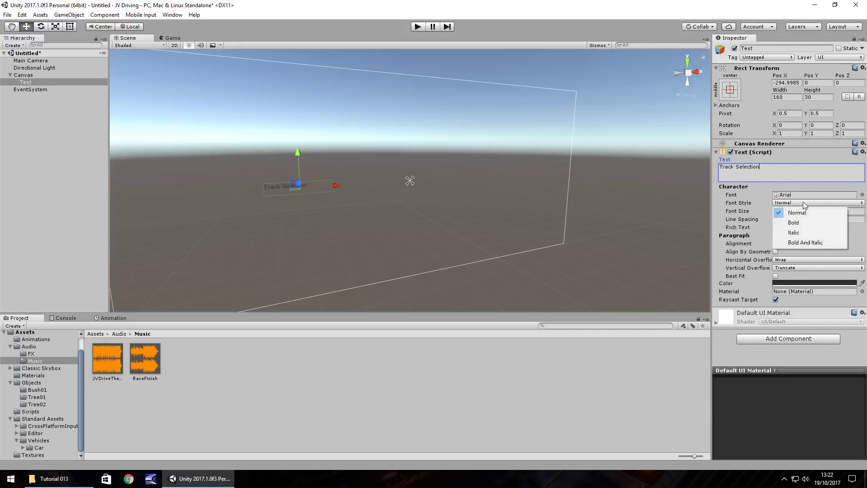
click(805, 221)
click(761, 210)
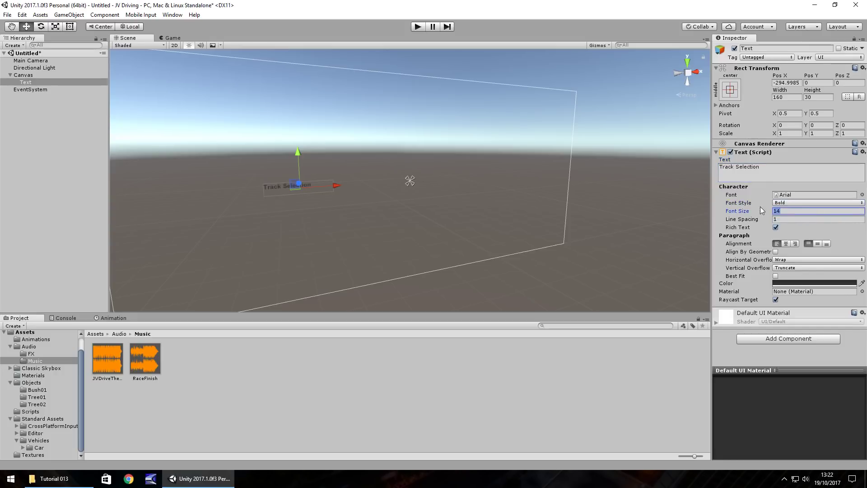
text(56)
click(812, 283)
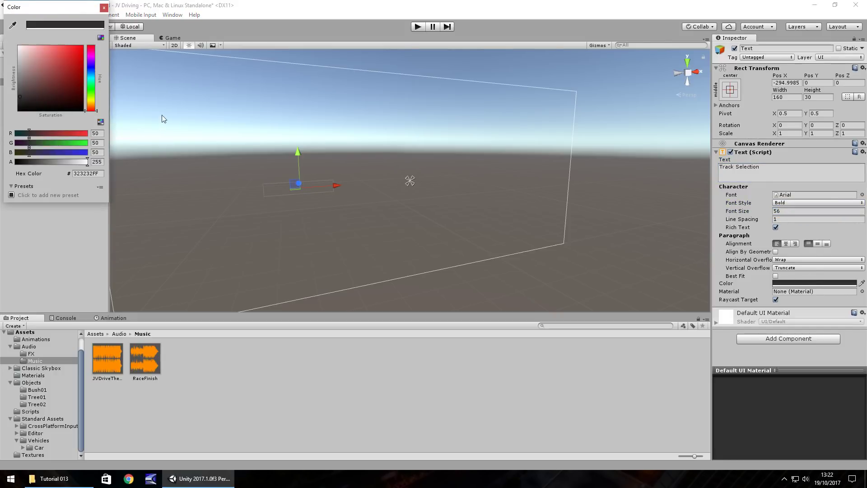
click(20, 47)
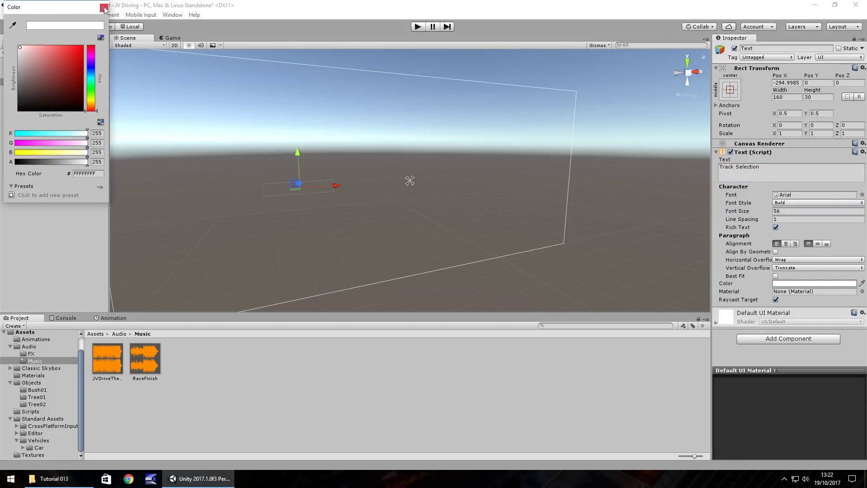
click(103, 8)
Anchor the title top-centre, enlarge its box, centre-align it, and reposition it
click(732, 91)
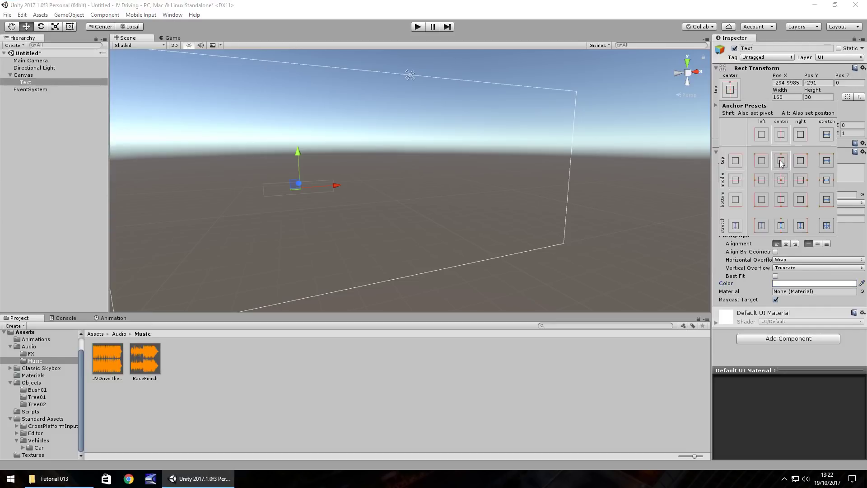
click(784, 138)
click(779, 80)
text(0)
key(Tab)
text(0)
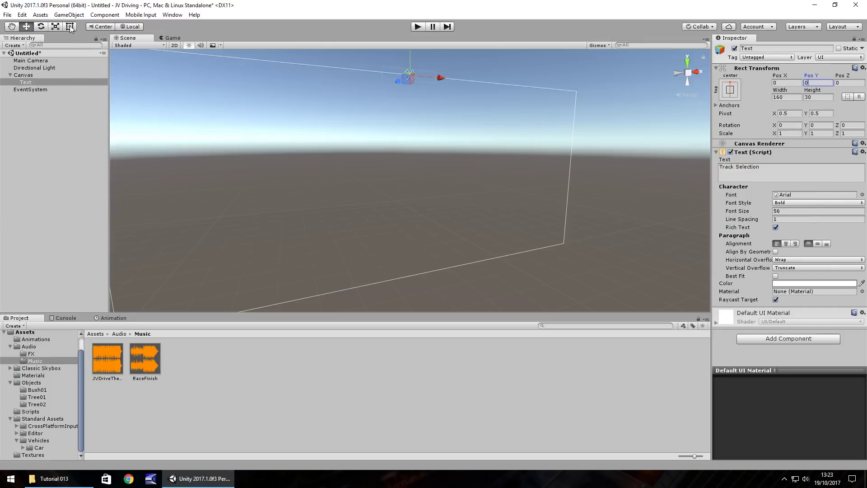
click(70, 27)
drag(381, 79, 237, 95)
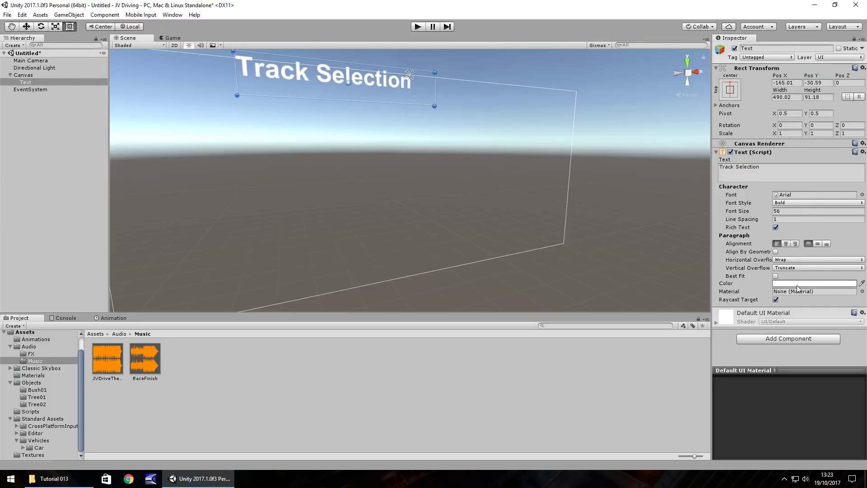
click(786, 243)
drag(385, 85, 440, 105)
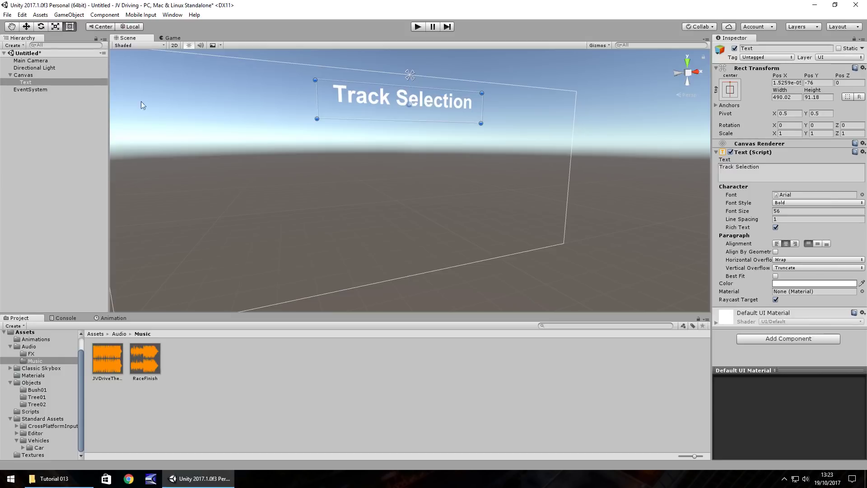
Add a UI button to the canvas, make it taller, and move it left
click(71, 16)
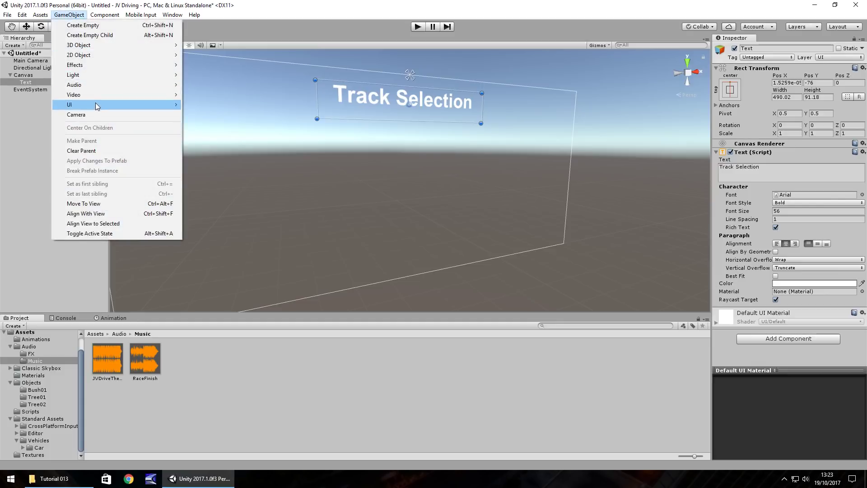
mouse_move(95, 105)
click(216, 139)
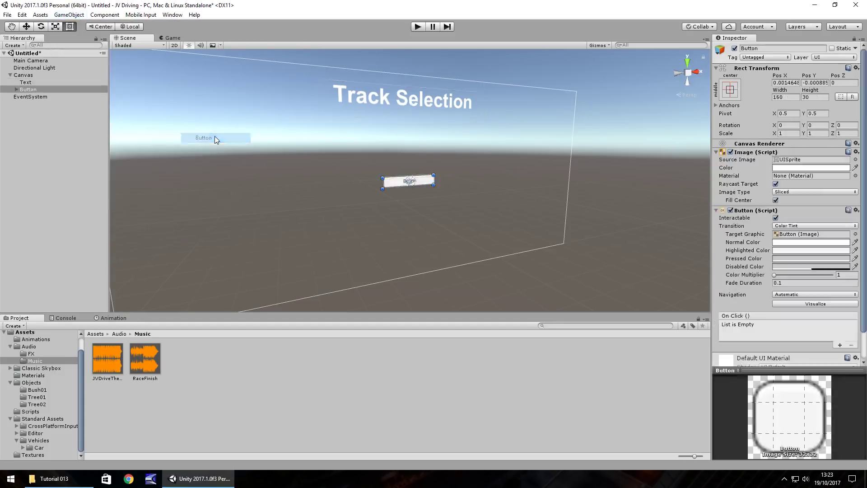
drag(400, 189, 409, 231)
mouse_move(431, 202)
mouse_down()
mouse_move(271, 175)
mouse_move(260, 159)
mouse_up()
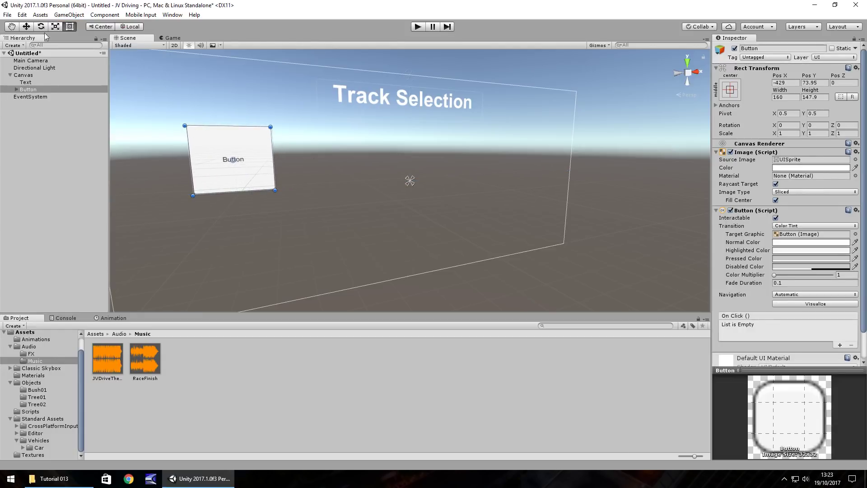
Nest a second text object under the button and rename the title TitleText
click(68, 15)
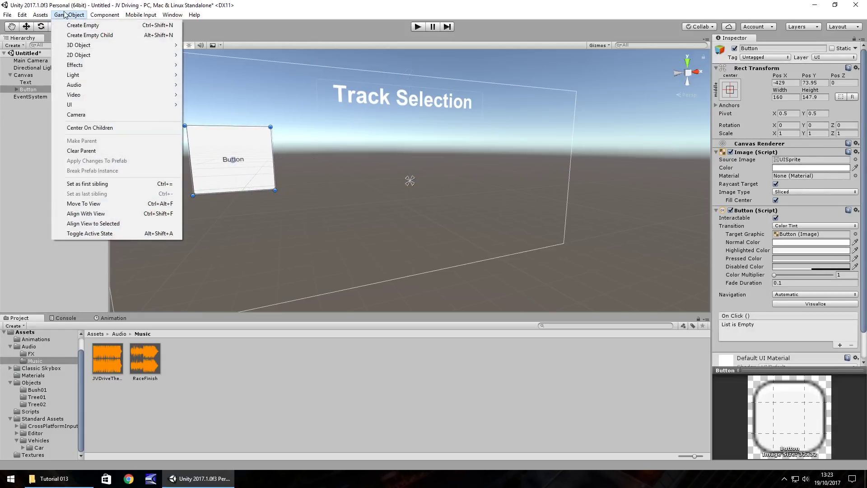
mouse_move(69, 105)
click(221, 107)
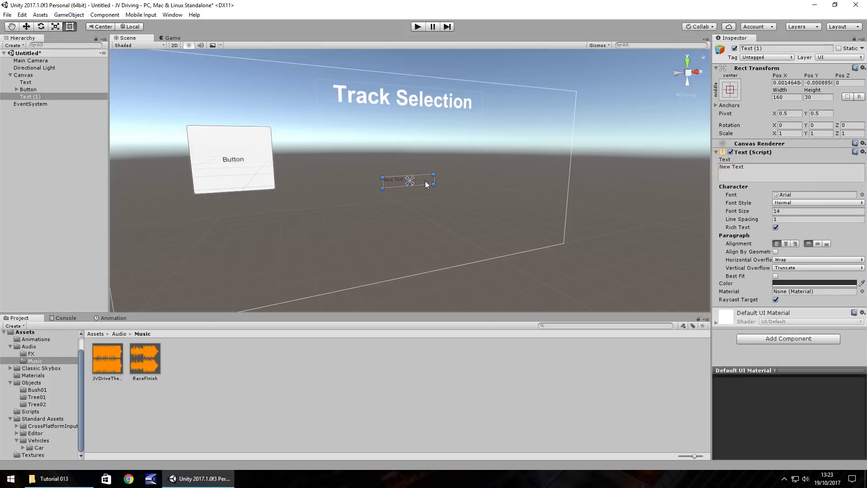
drag(31, 95, 46, 87)
click(28, 83)
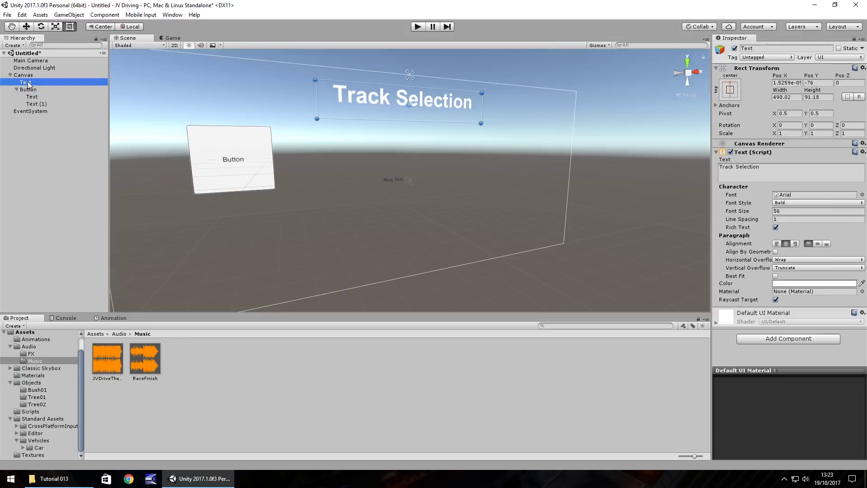
click(28, 83)
text(TitleText)
key(Return)
Make the nested label a taller, centred, white 'Jimmy Circuit' text
click(31, 105)
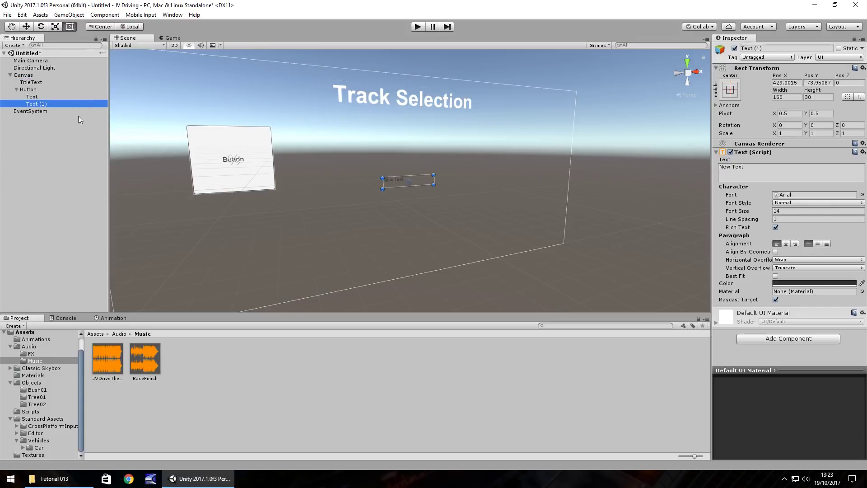
mouse_move(423, 178)
mouse_down()
mouse_move(378, 177)
mouse_move(261, 204)
mouse_up()
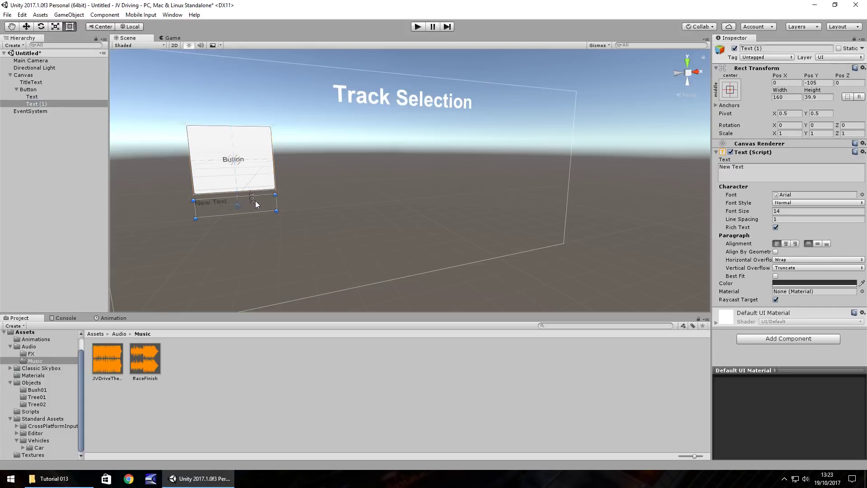
click(755, 174)
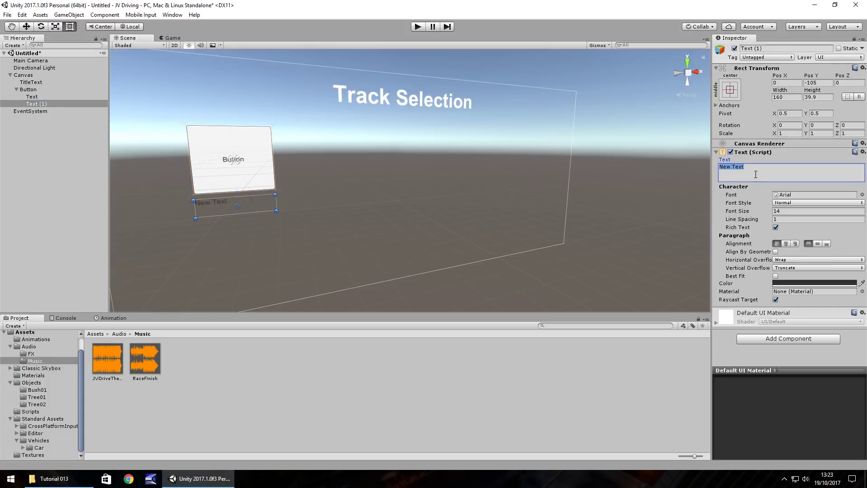
text(Jimmy Ci)
text(rcuit)
click(786, 244)
click(807, 283)
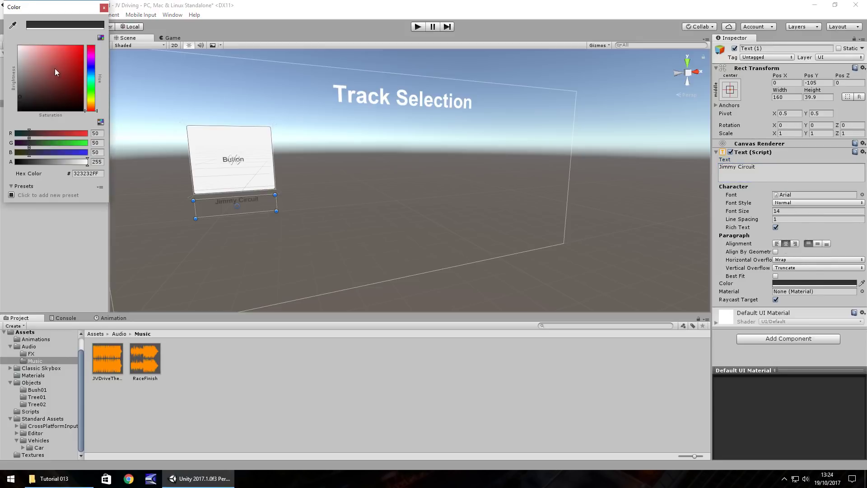
drag(52, 66, 3, 28)
click(104, 8)
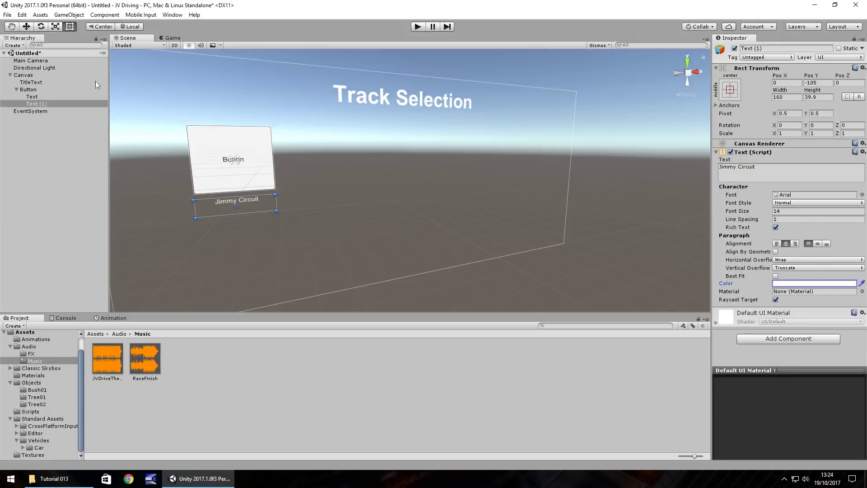
Delete the button's default caption text
click(31, 99)
click(756, 167)
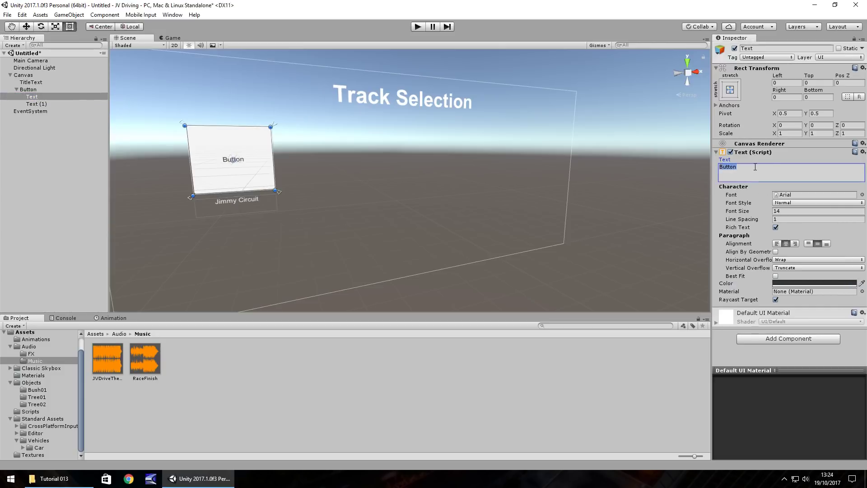
key(BackSpace)
click(367, 214)
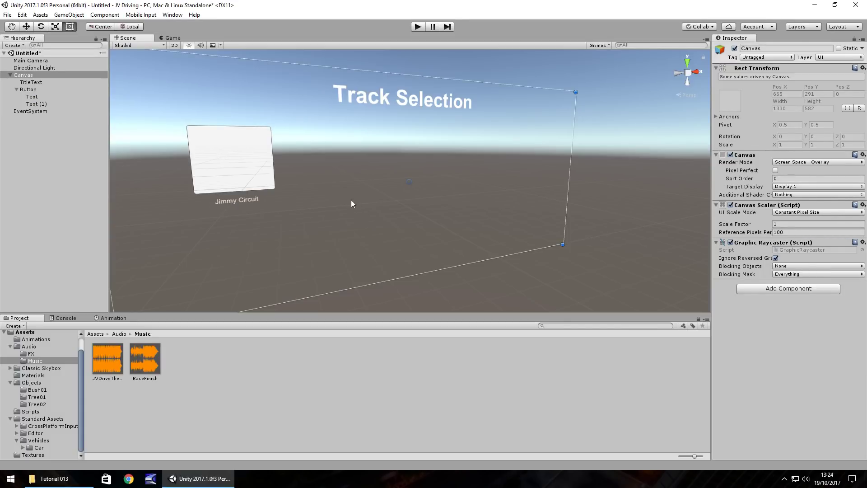
click(35, 98)
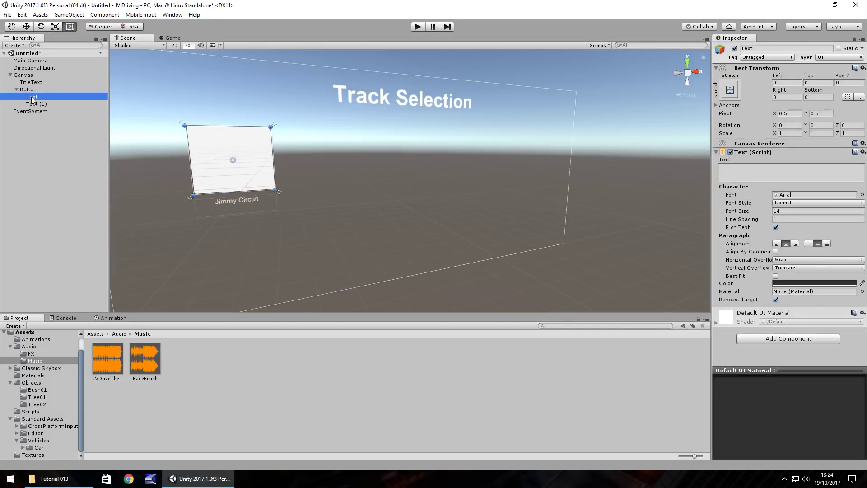
Rename the button JimmyCircuit and start Play mode
click(29, 90)
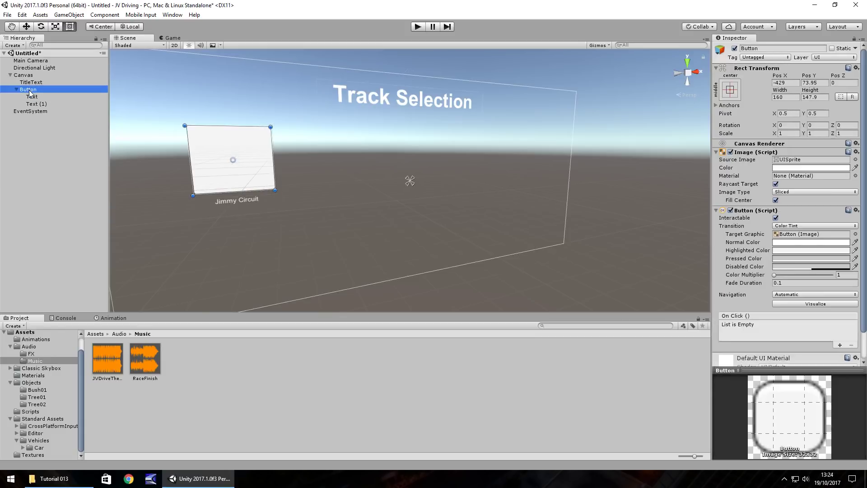
click(29, 90)
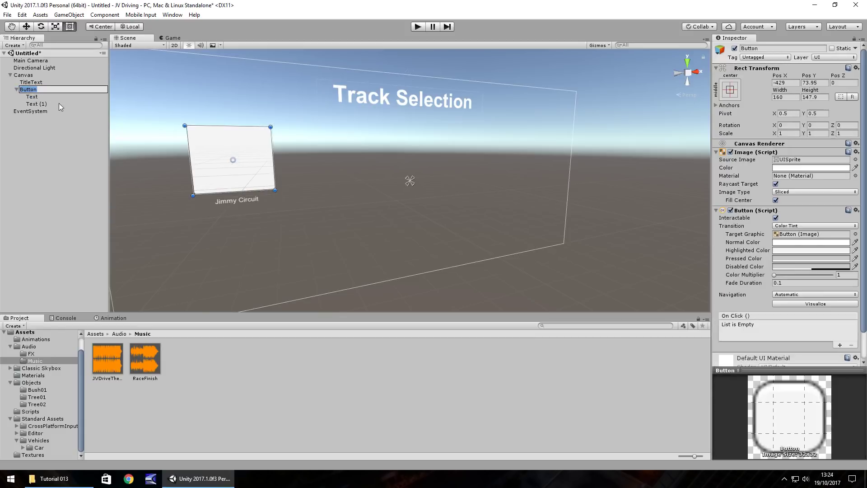
text(JimmyCircuit)
click(39, 104)
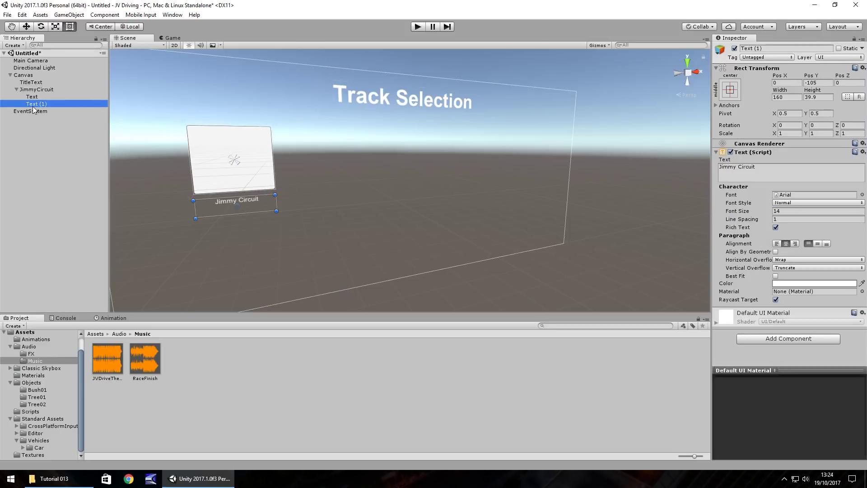
click(417, 26)
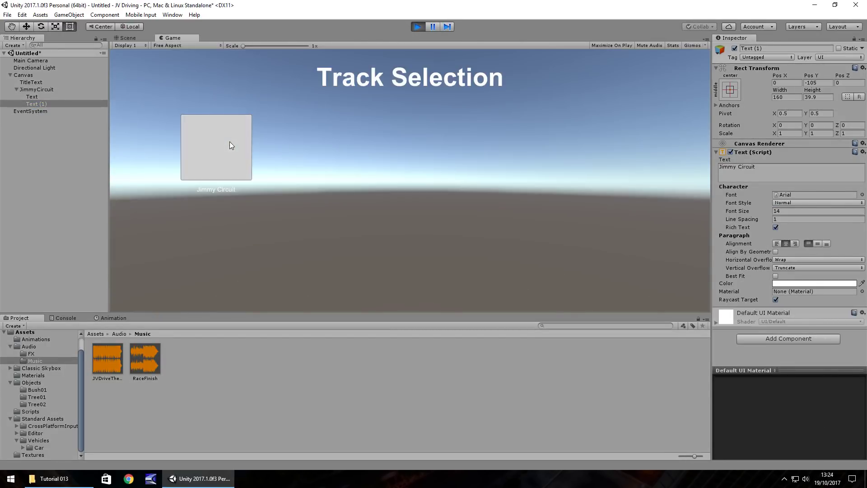
click(223, 157)
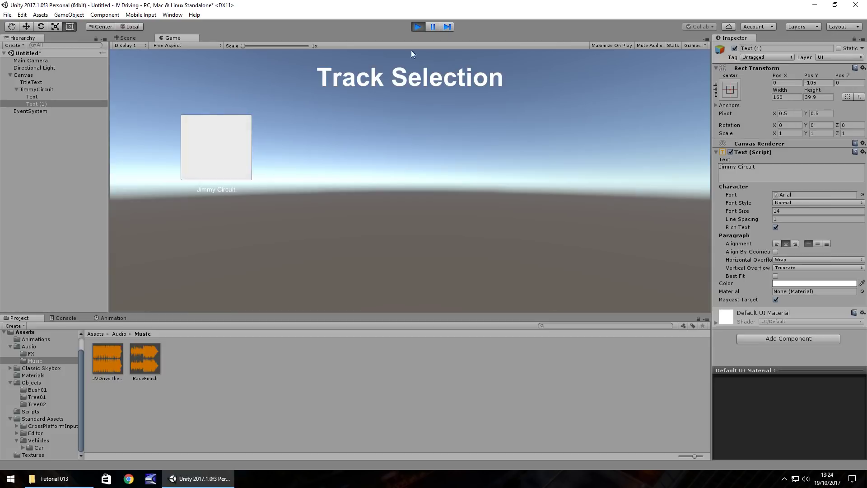
click(417, 26)
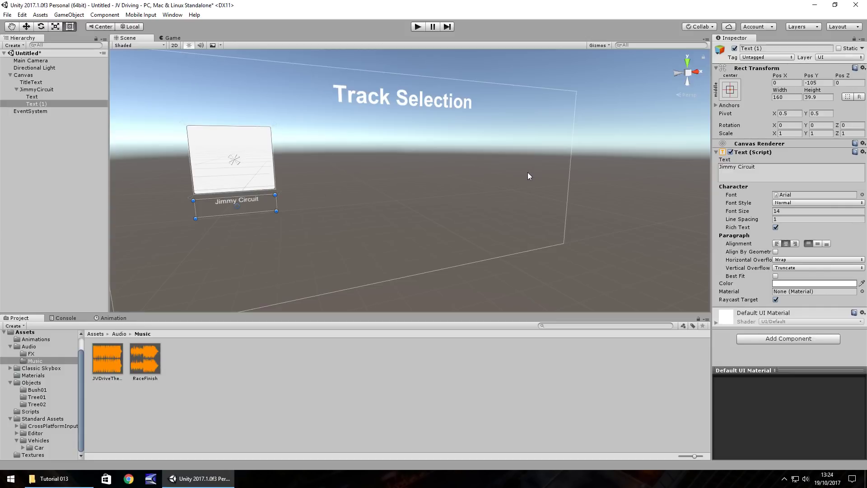
Save the scene with Ctrl+S under the name TrackSelect
key(ctrl+s)
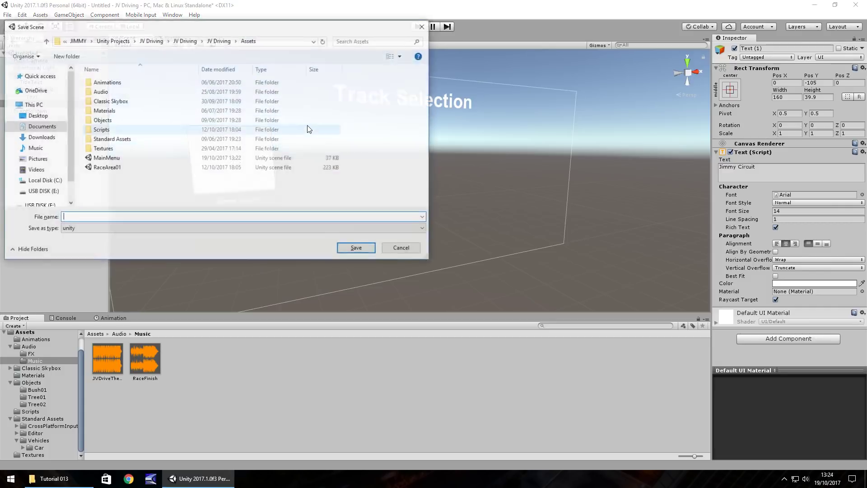
text(TrackSelect)
key(Return)
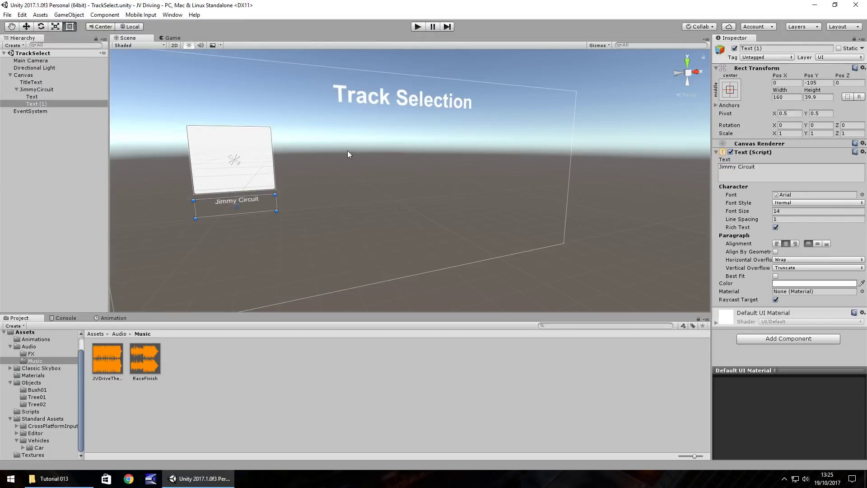
Open the MainMenu scene and add it to the build settings
click(27, 335)
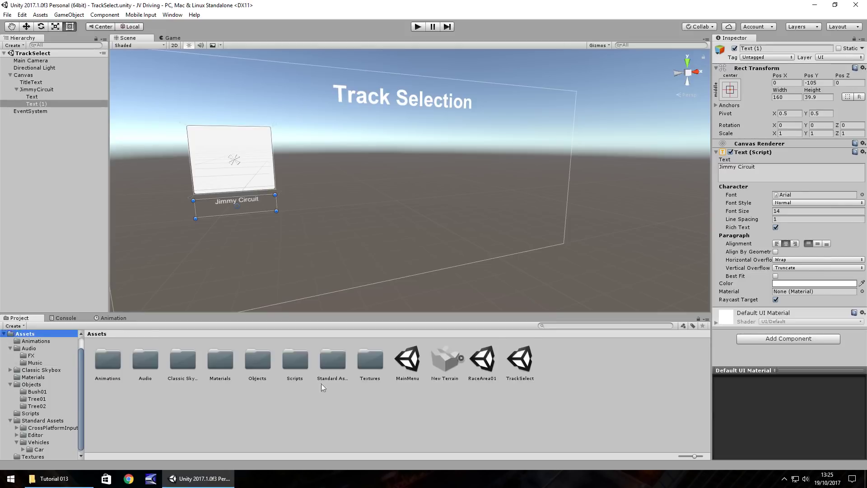
double_click(417, 362)
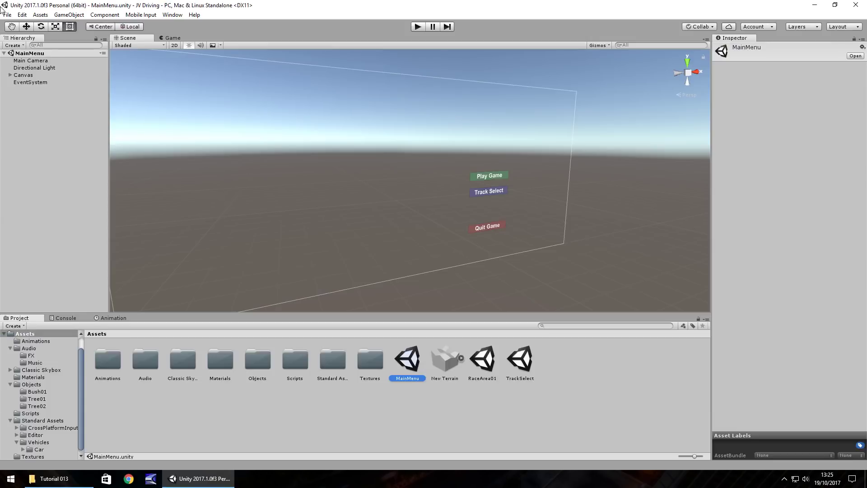
click(7, 14)
click(43, 106)
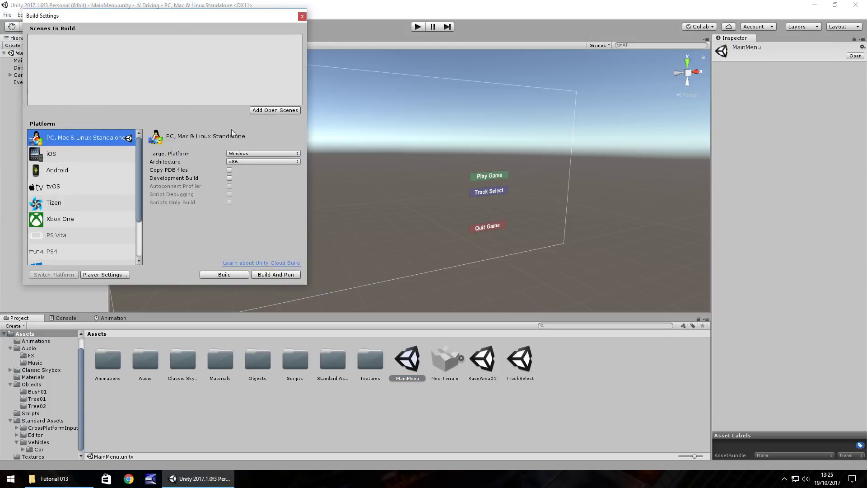
click(277, 110)
click(302, 17)
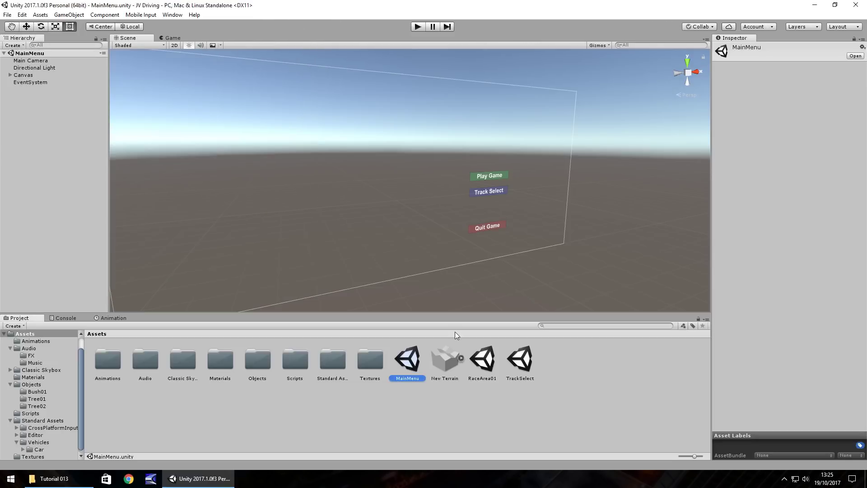
Open the TrackSelect scene and check its place in the build scene list
click(520, 363)
double_click(520, 364)
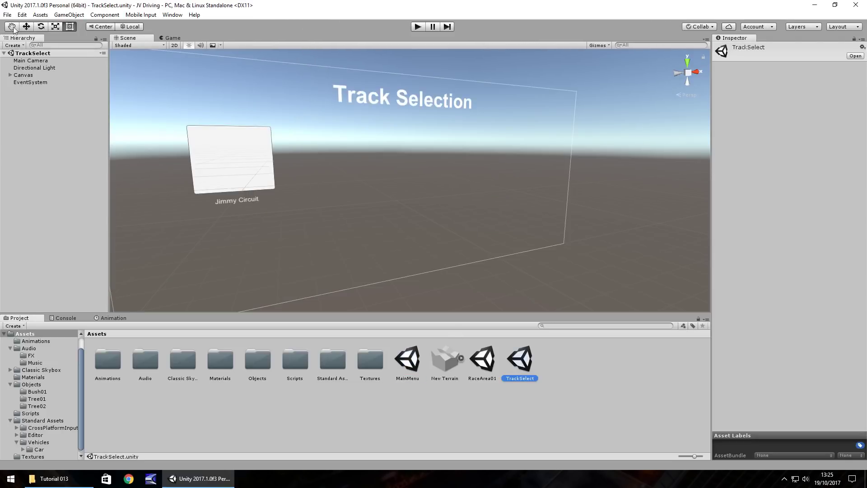
click(8, 15)
click(51, 105)
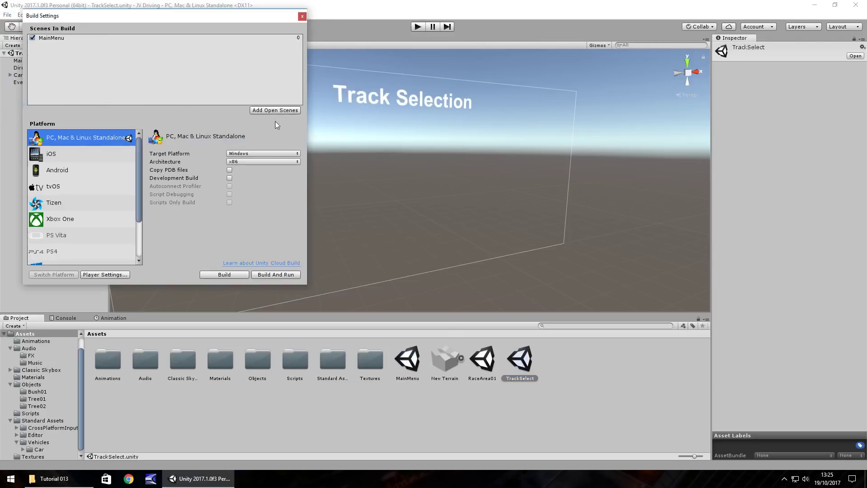
click(302, 16)
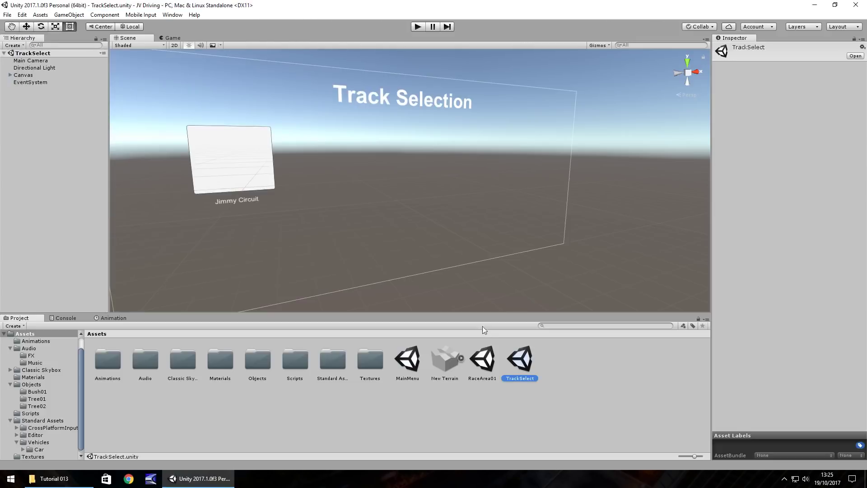
Add RaceArea01 to the build as scene 2, then reopen MainMenu
click(488, 360)
double_click(489, 360)
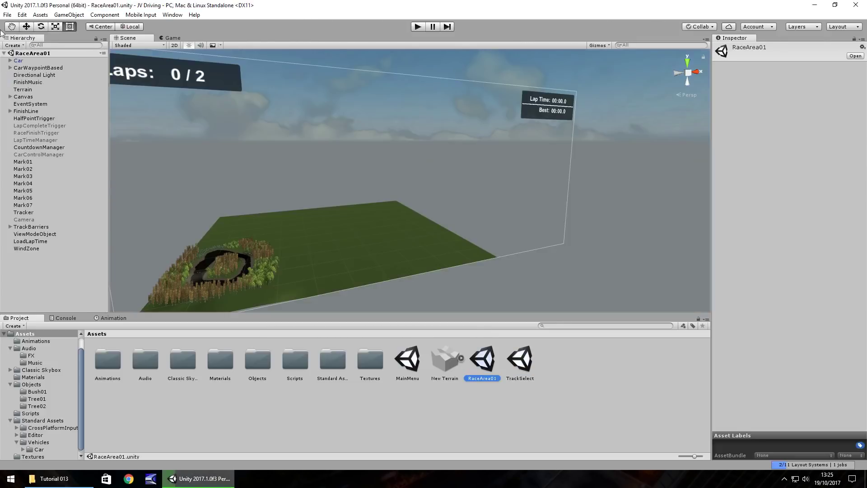
click(8, 15)
click(40, 103)
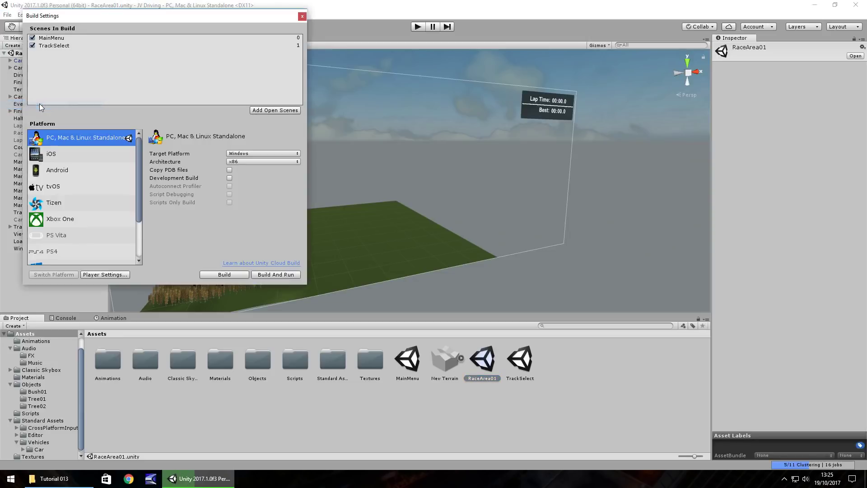
click(281, 111)
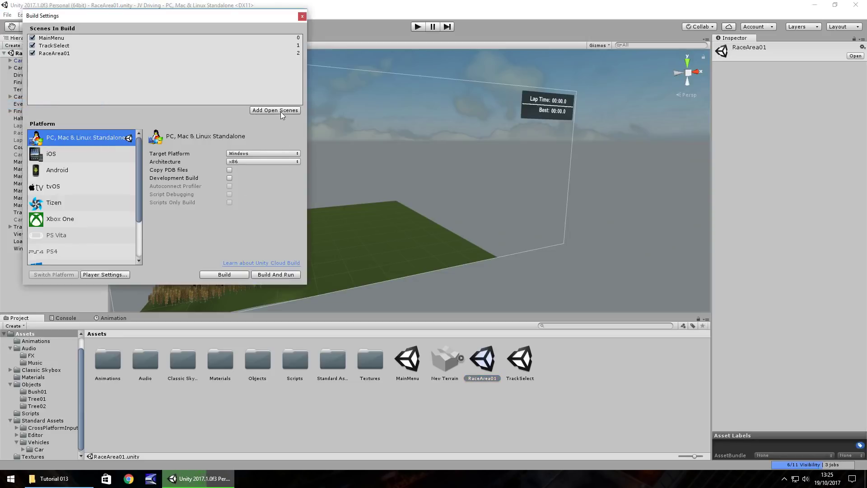
click(302, 16)
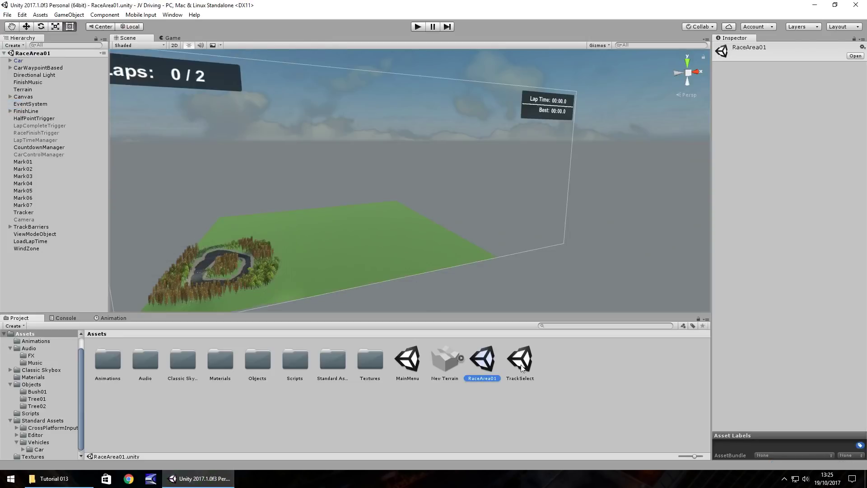
double_click(409, 361)
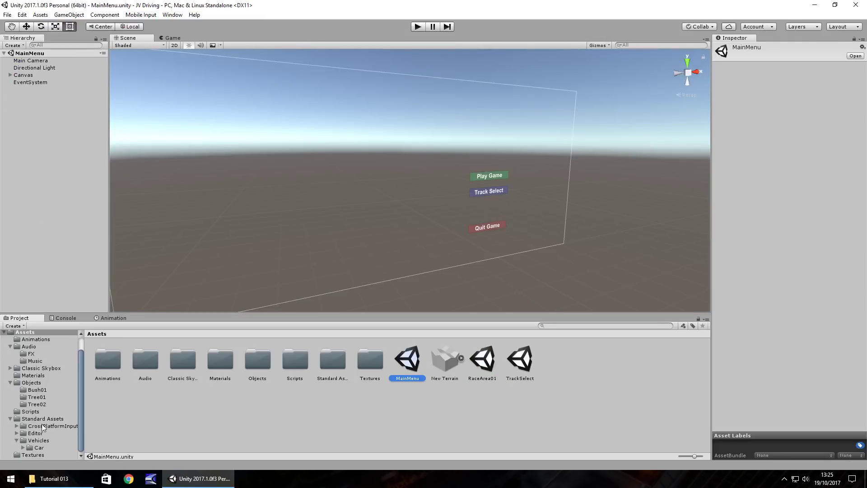
Create a C# script named ButtonOption inside Assets/Scripts
click(33, 412)
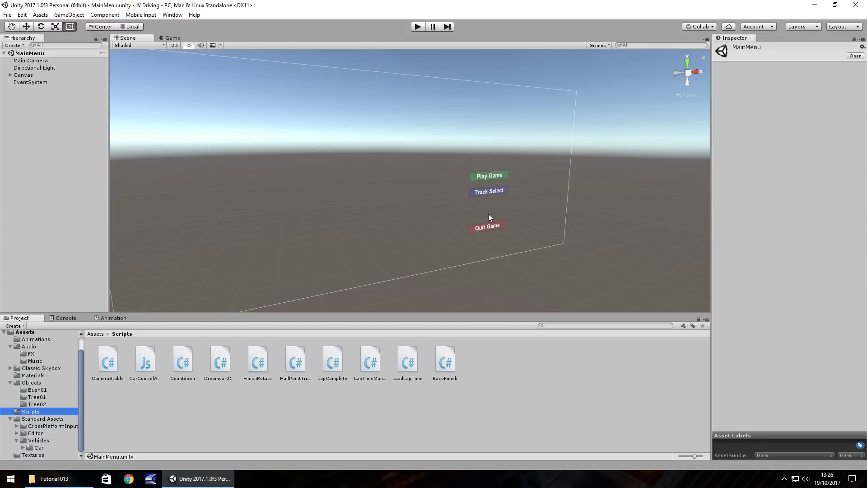
right_click(479, 357)
mouse_move(515, 193)
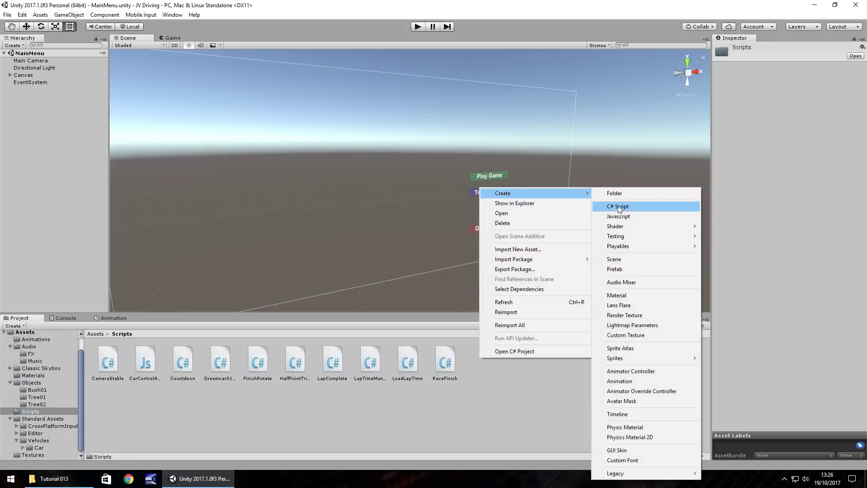
click(618, 206)
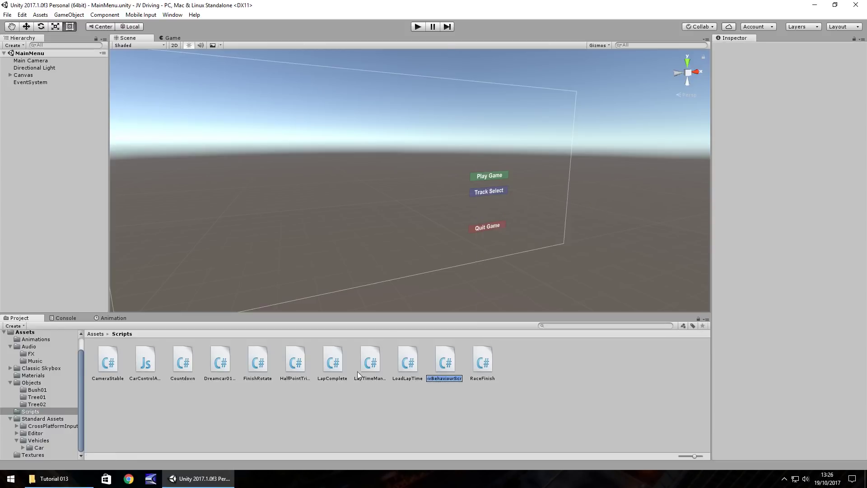
text(Button)
text(Opti)
text(on)
key(Return)
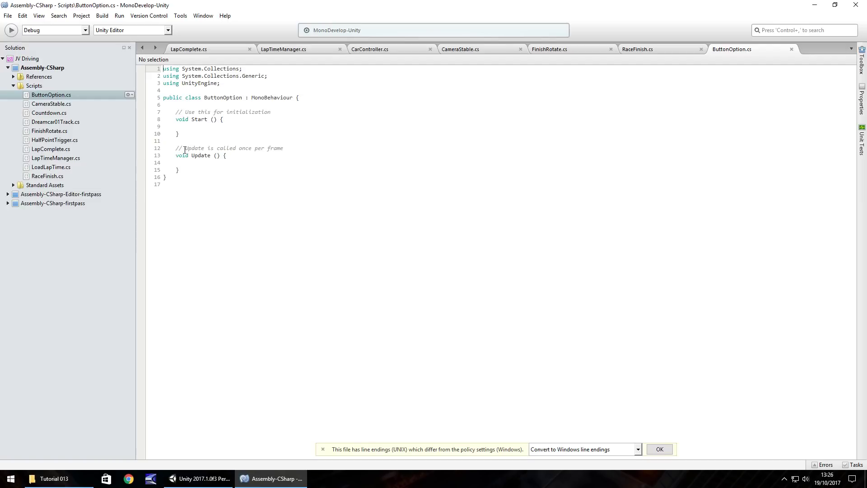
Remove the default Start and Update methods and add a namespace import
drag(194, 170, 132, 112)
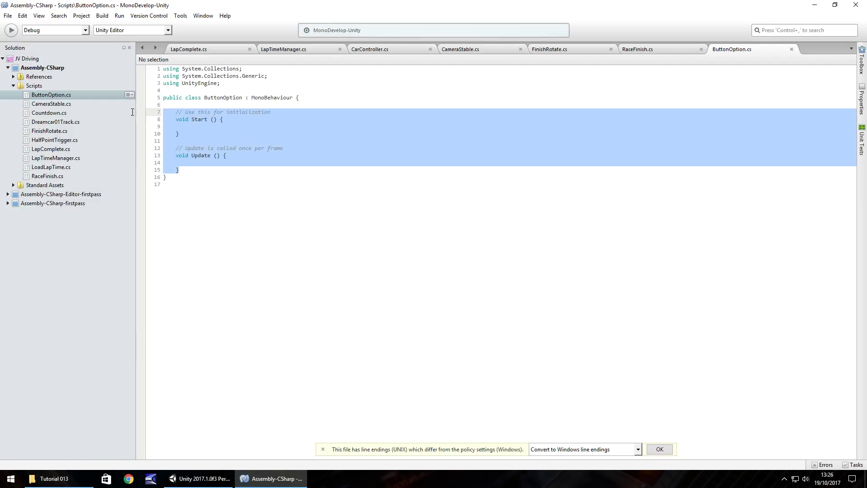
key(Delete)
key(Return)
click(230, 85)
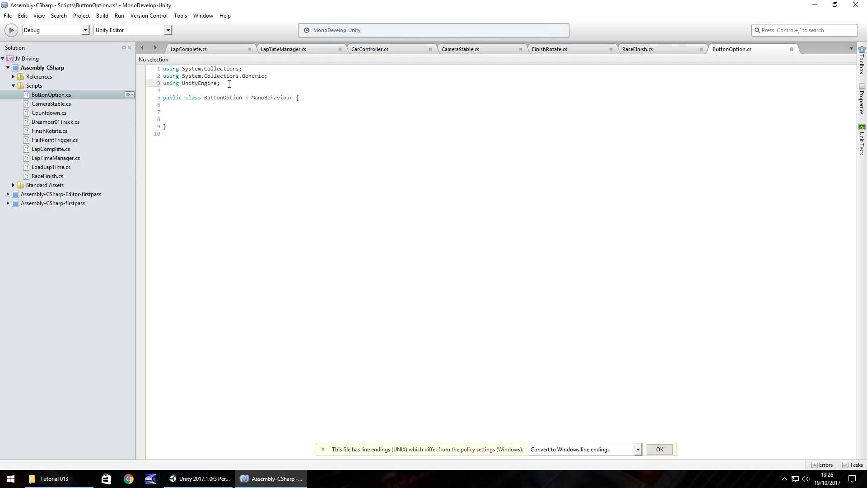
key(Return)
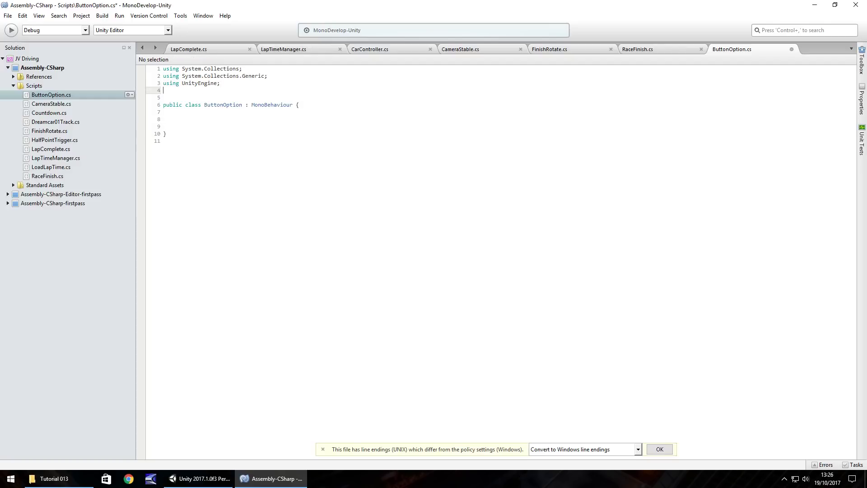
text(using )
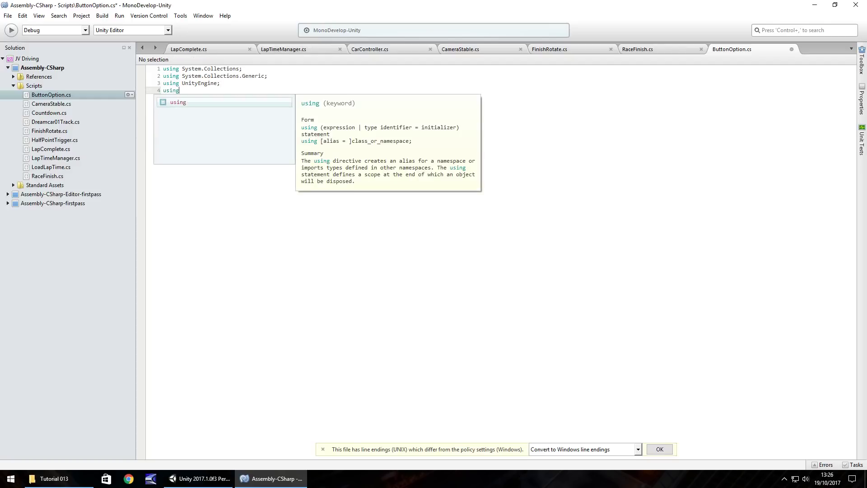
text(UnityEngine.)
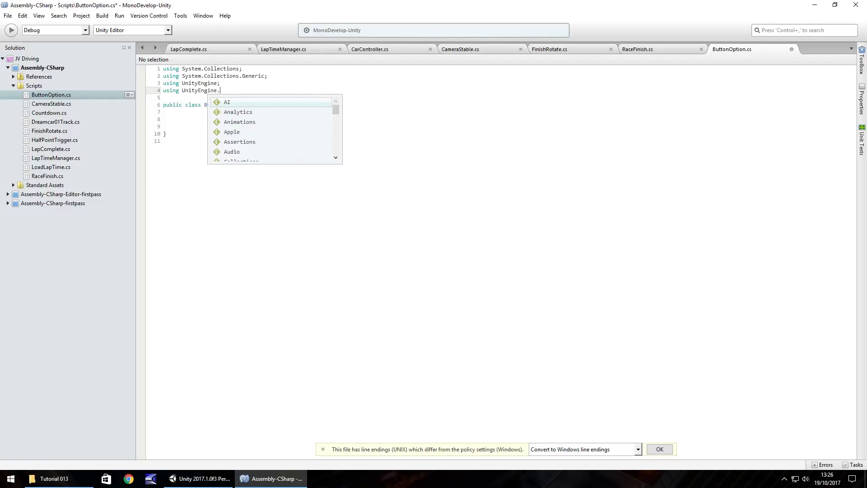
text(SceneMan)
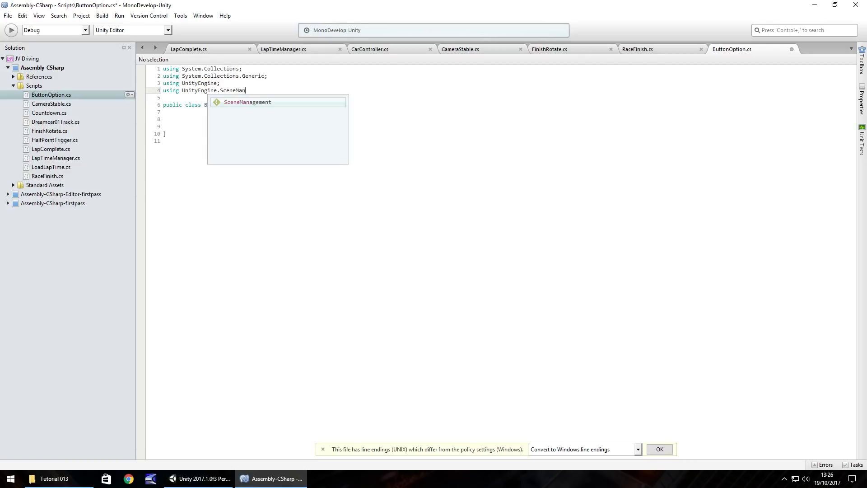
text(gement;)
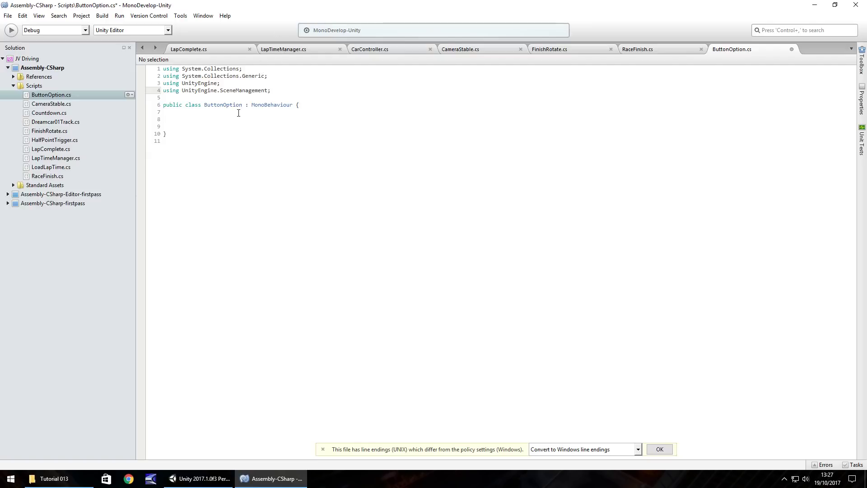
Write the PlayGame method to load scene 2, checking the build scene numbers
click(234, 119)
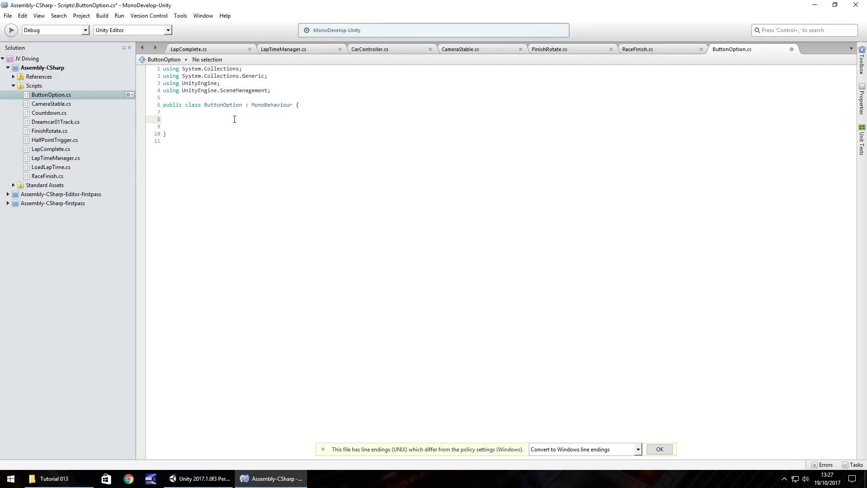
text(public void )
text(PlayGame () {)
key(Return)
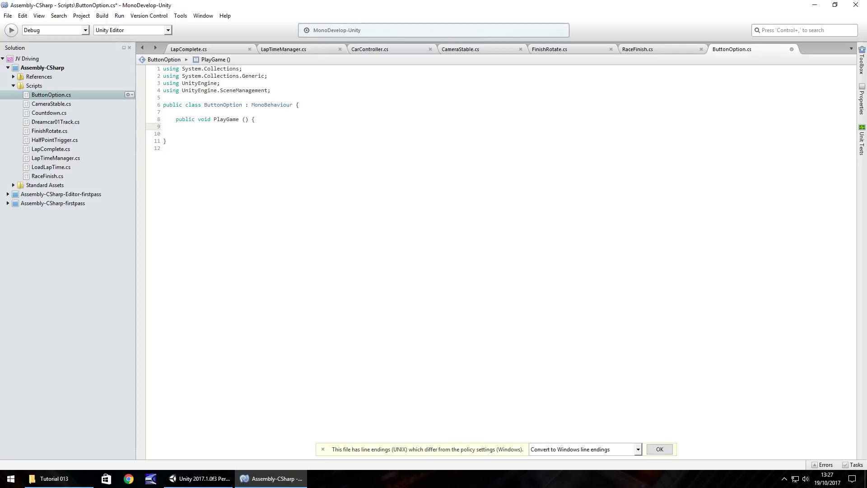
click(202, 478)
click(7, 14)
click(35, 104)
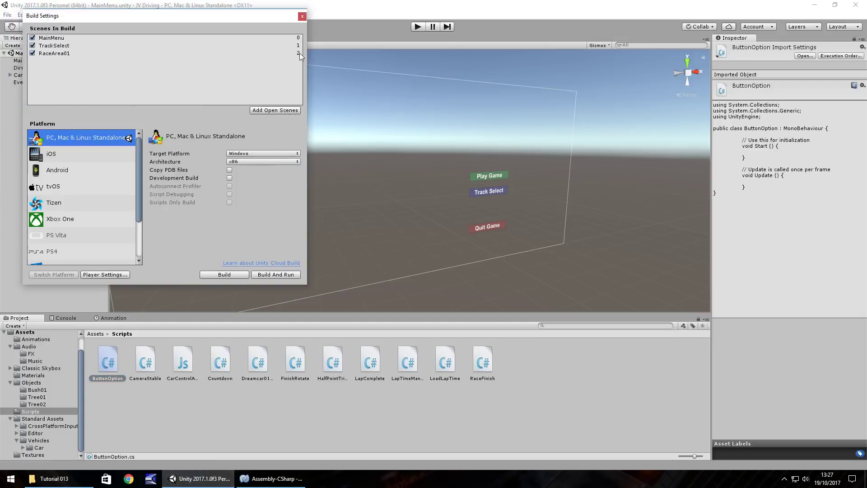
click(301, 16)
click(271, 479)
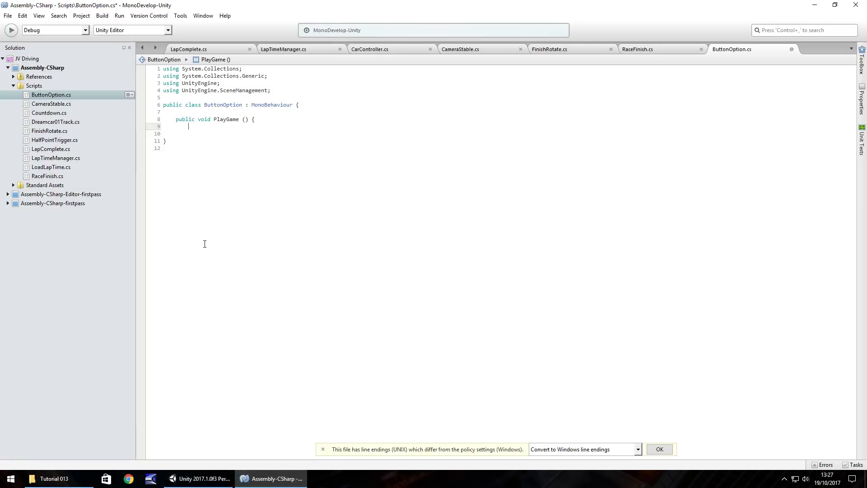
text(SceneMan)
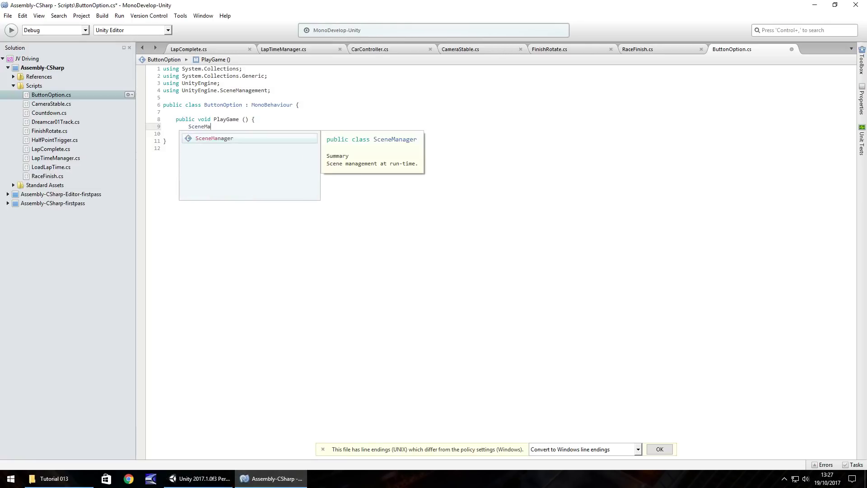
text(ager.)
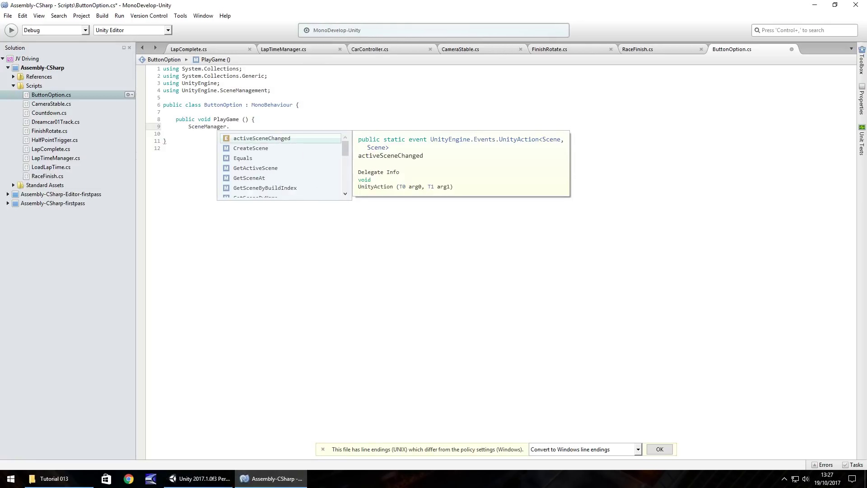
text(LoadScene (2);)
key(Return)
text(})
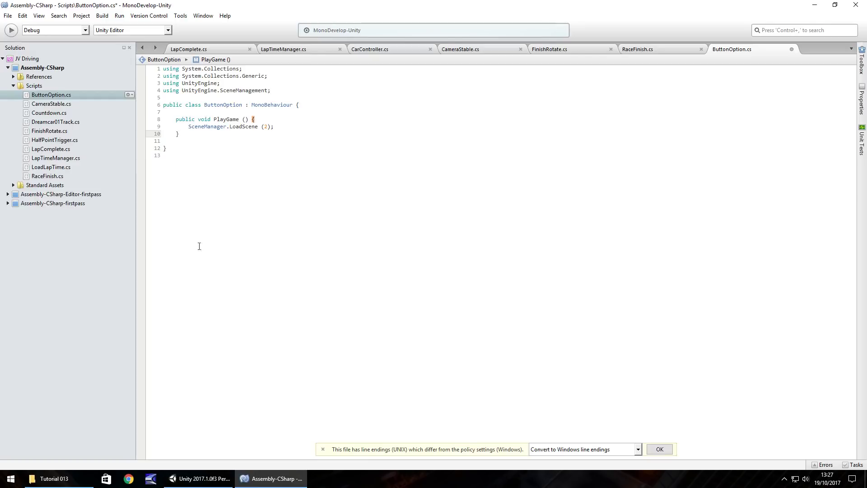
Duplicate PlayGame as the TrackSelect method, rechecking the build scene list
drag(175, 119, 186, 133)
key(ctrl+c)
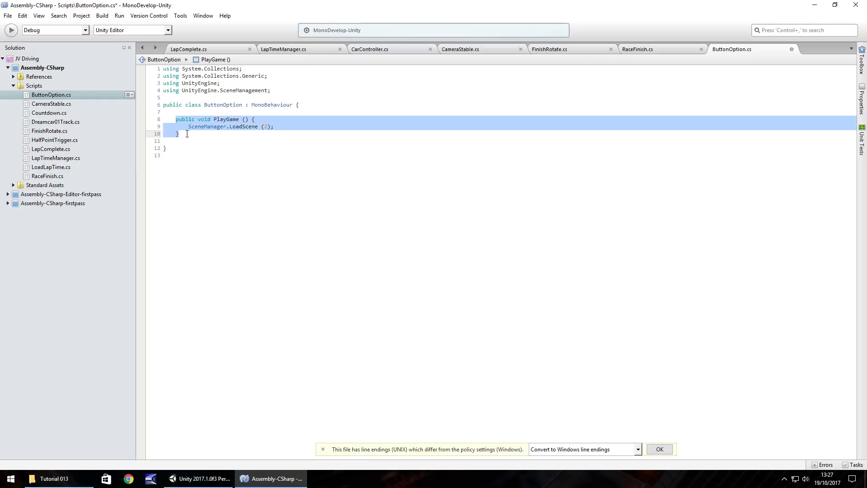
click(196, 134)
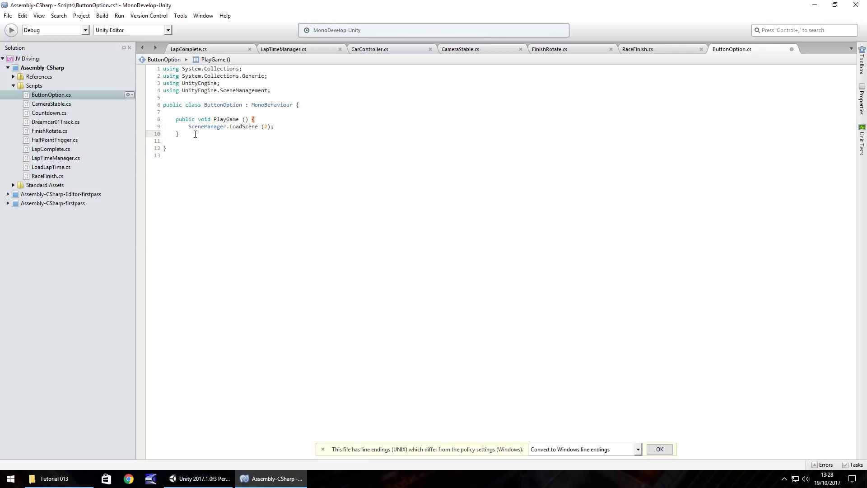
key(Return)
key(Return)
key(ctrl+v)
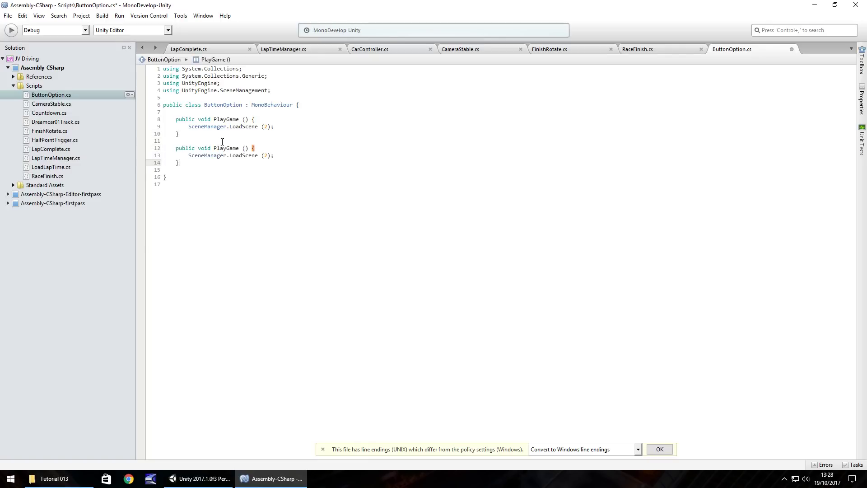
drag(214, 148, 239, 148)
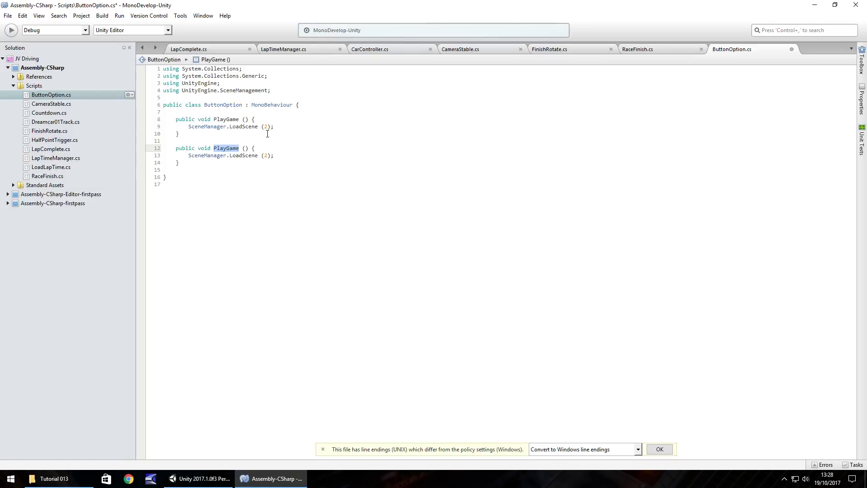
text(TrackSelect)
click(200, 479)
click(7, 15)
click(51, 107)
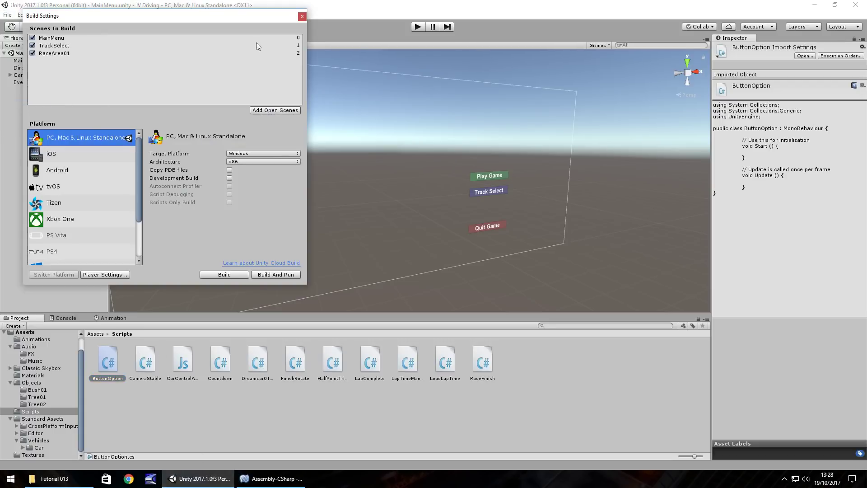
click(302, 16)
key(alt+Tab)
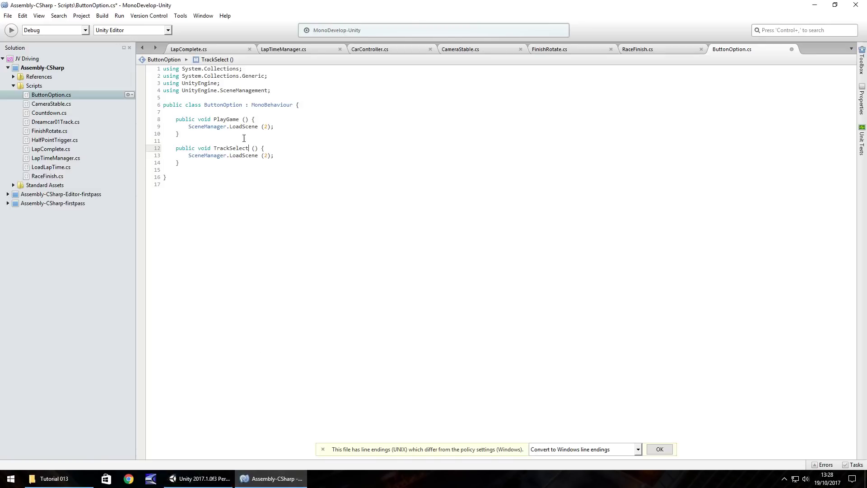
Set TrackSelect to load scene 1 and add a MainMenu method loading scene 0
click(264, 156)
text(2)
text(1)
click(201, 164)
key(Return)
key(Return)
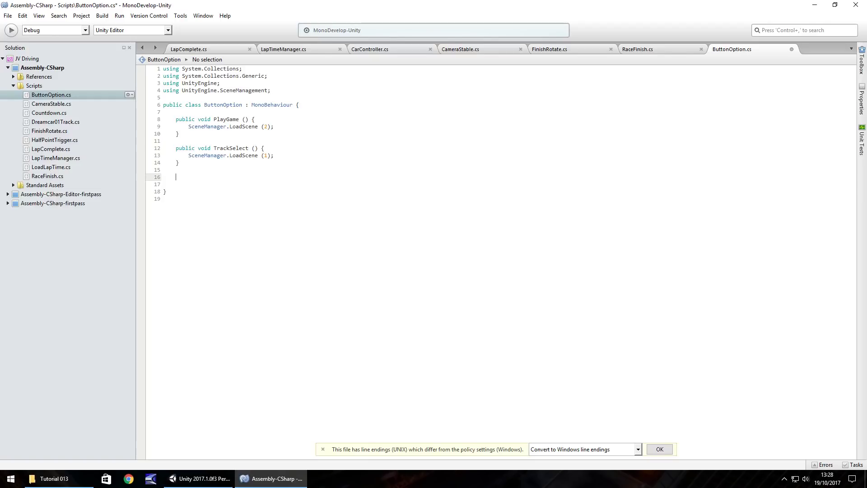
key(ctrl+v)
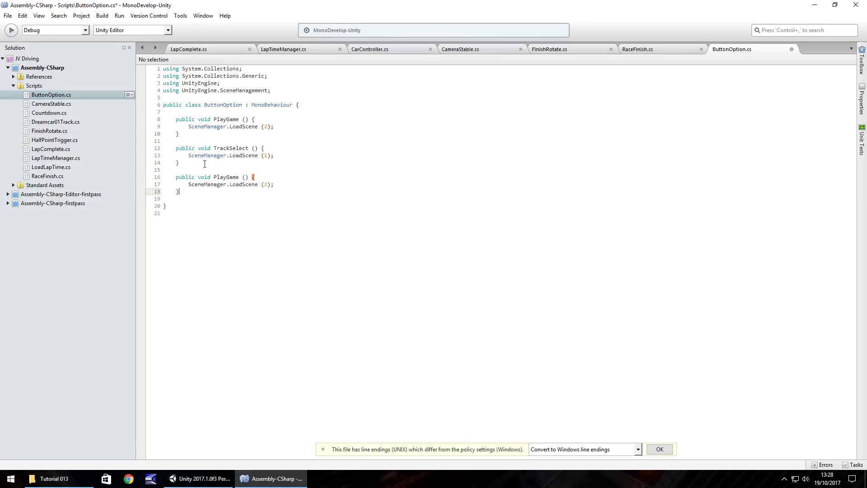
drag(214, 177, 240, 178)
text(MainMenu)
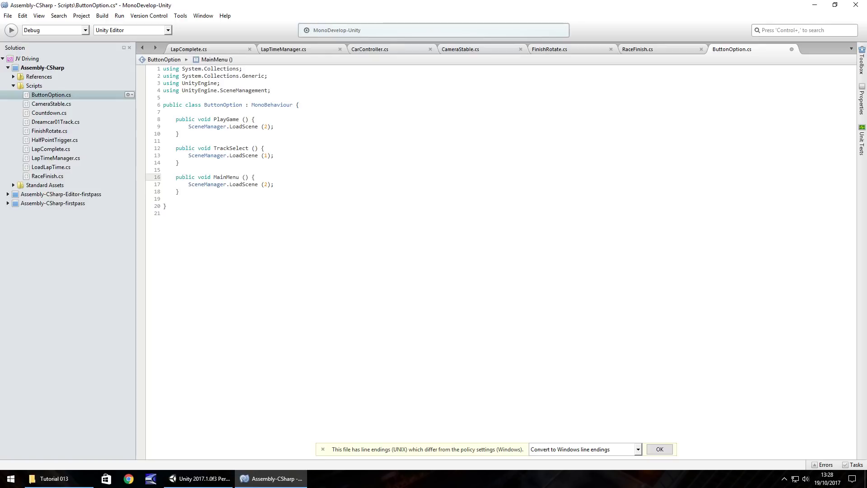
double_click(266, 185)
text(0)
click(203, 192)
Add a track-selection comment and paste another PlayGame copy below it
key(Return)
key(Return)
text(//)
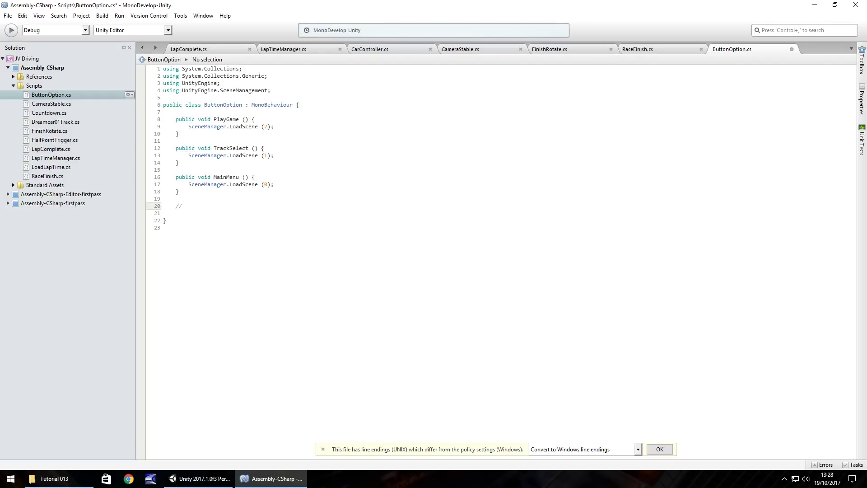
text(Belowhere i)
text(re track selection buttons)
key(Return)
key(Return)
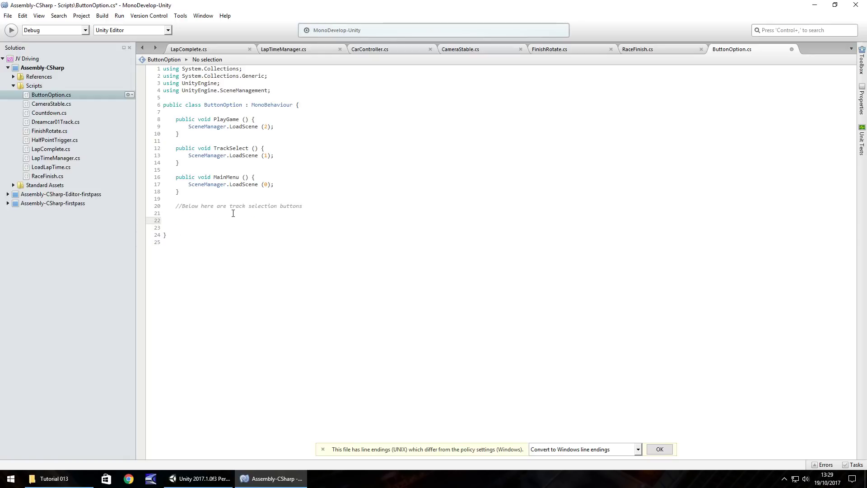
key(ctrl+v)
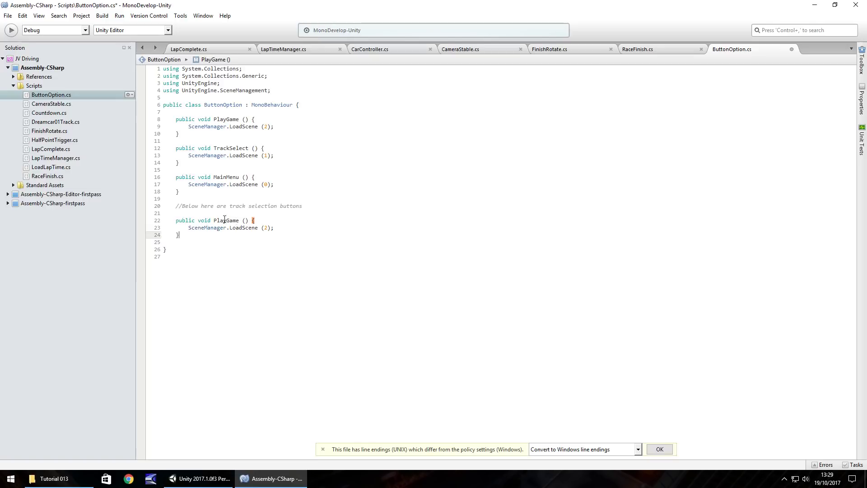
Rename the copy Track01, save ButtonOption, and switch back to Unity
double_click(223, 220)
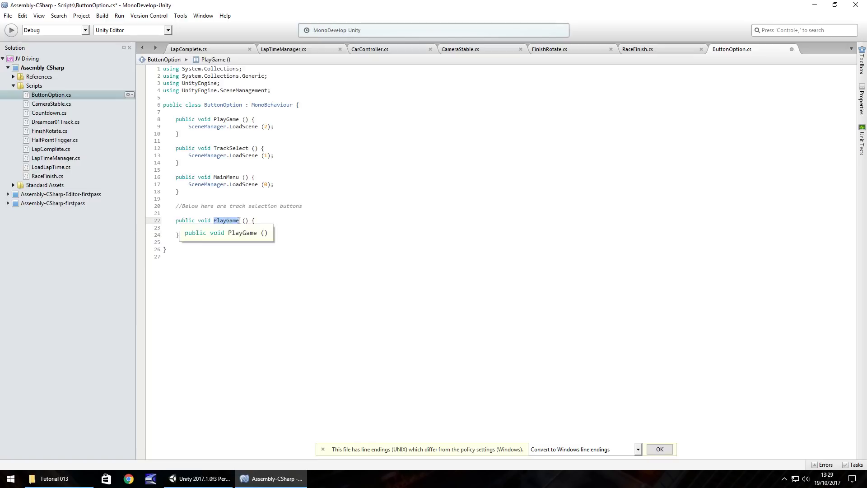
text(Track01)
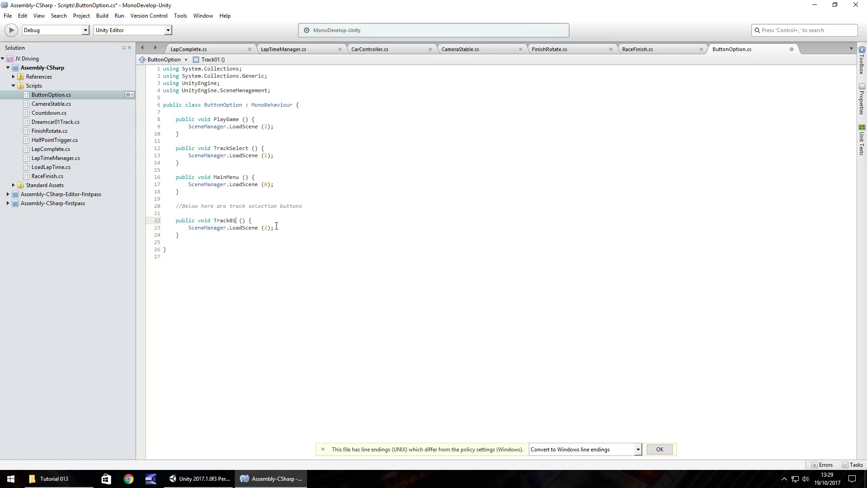
click(201, 234)
key(ctrl+s)
click(204, 479)
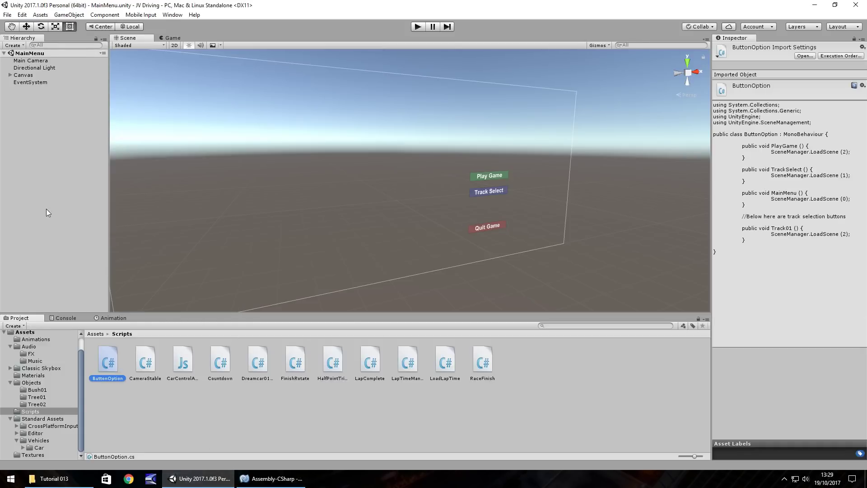
Create an empty ButtonObject in MainMenu, attach ButtonOption.cs, and save the scene
click(70, 15)
click(70, 26)
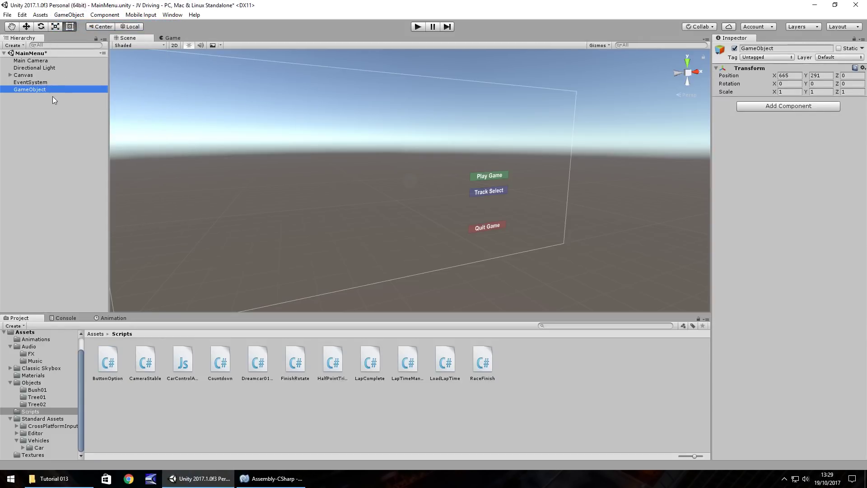
key(F2)
text(Butto)
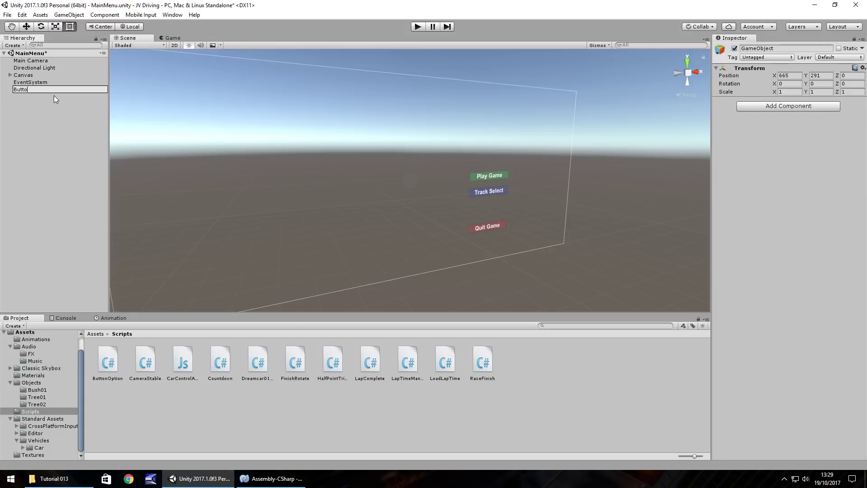
text(nObject)
key(Return)
drag(112, 366, 31, 90)
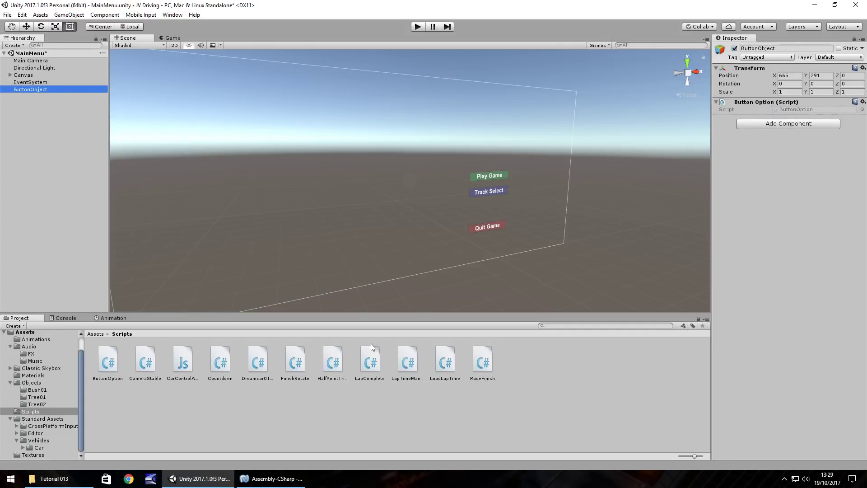
key(ctrl+s)
click(30, 334)
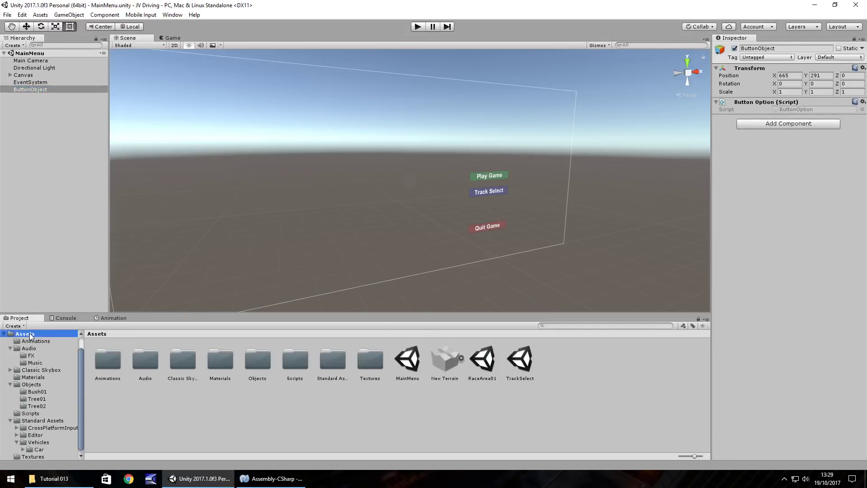
Open TrackSelect and place a new UI button at the canvas's lower-left corner
double_click(522, 361)
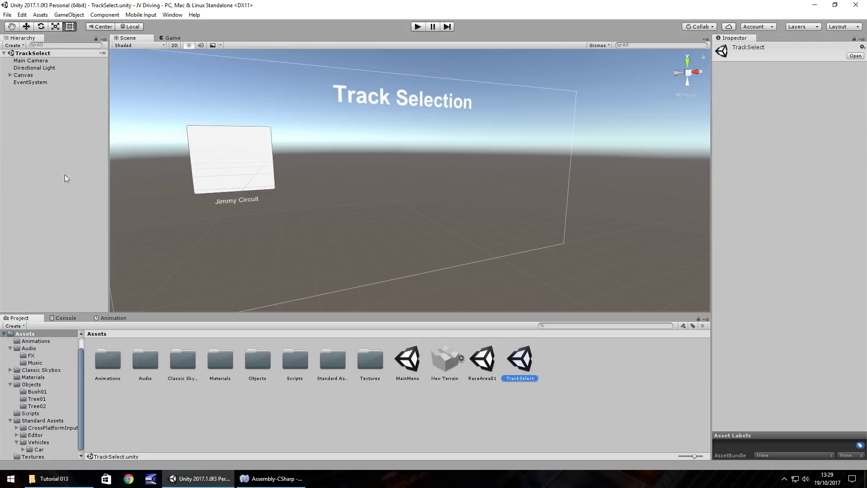
mouse_move(434, 231)
right_down()
mouse_move(399, 234)
mouse_move(421, 235)
right_up()
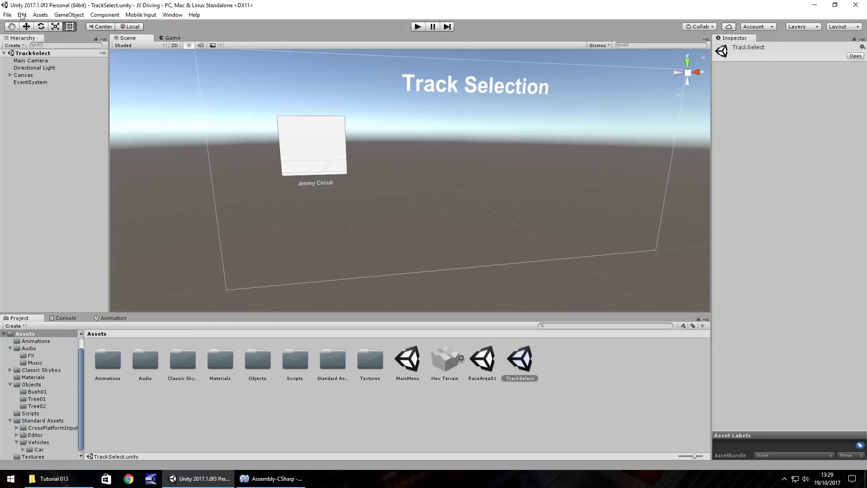
click(71, 15)
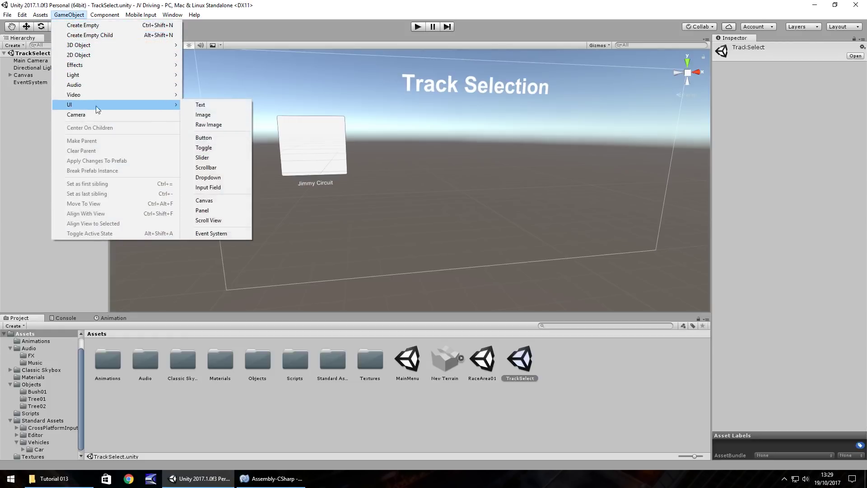
mouse_move(114, 104)
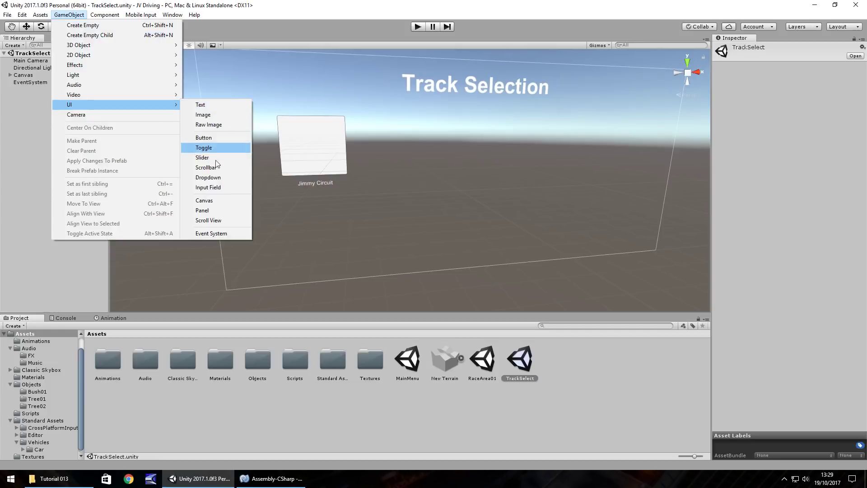
click(212, 139)
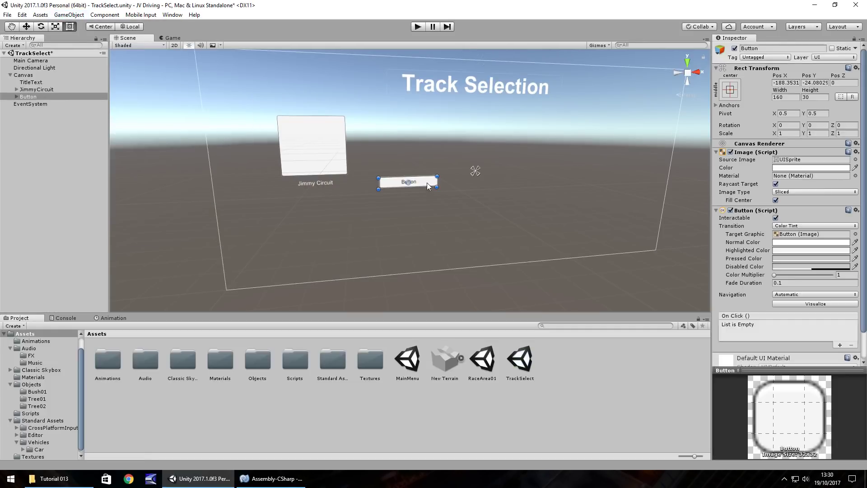
drag(427, 183, 290, 273)
Change the button's label text to '< Main Menu'
click(16, 97)
click(801, 179)
text(< Main Menu)
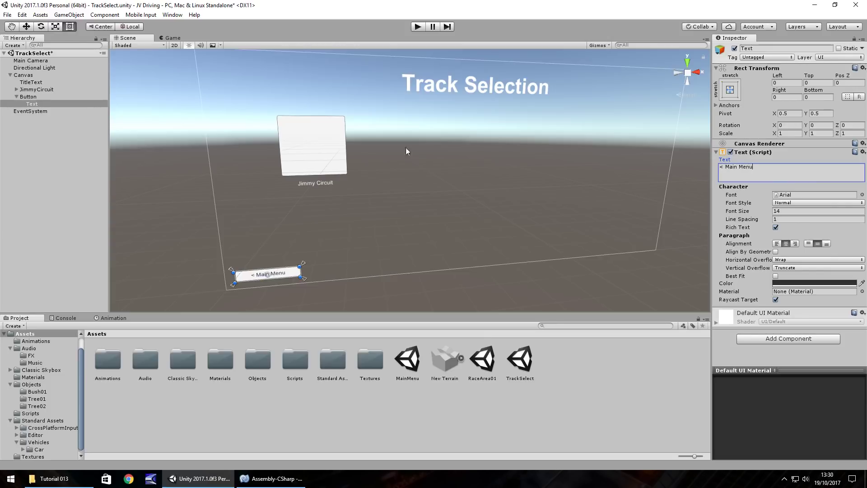
Make the button's normal colour transparent and its highlighted colour semi-transparent grey
click(47, 97)
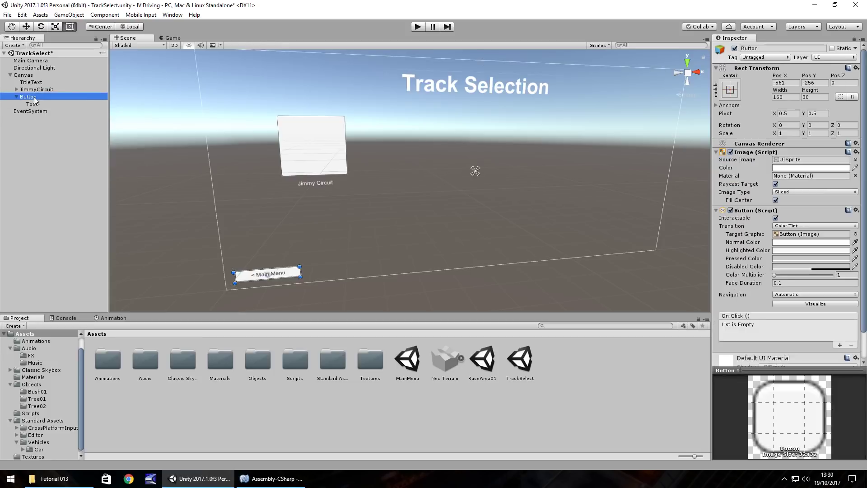
click(789, 242)
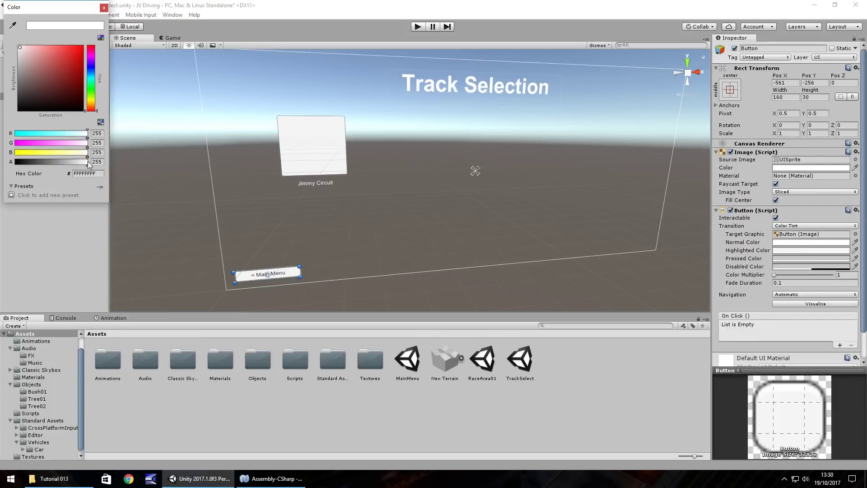
drag(89, 162, 15, 162)
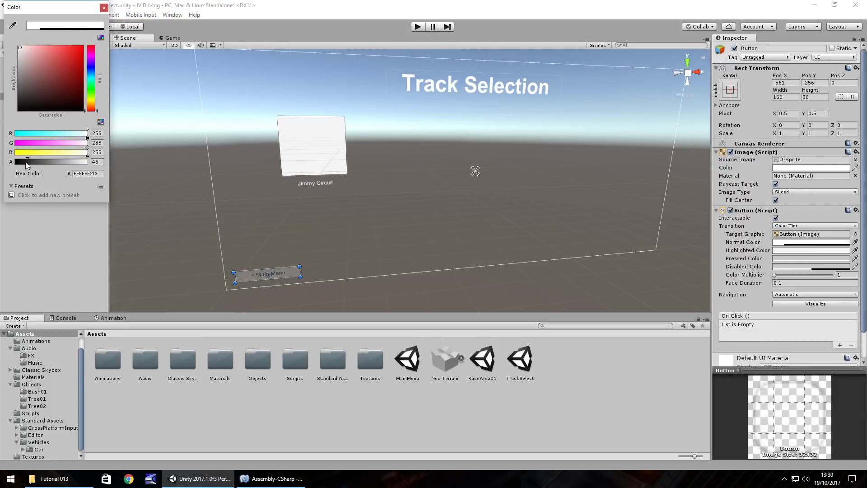
click(103, 7)
click(783, 251)
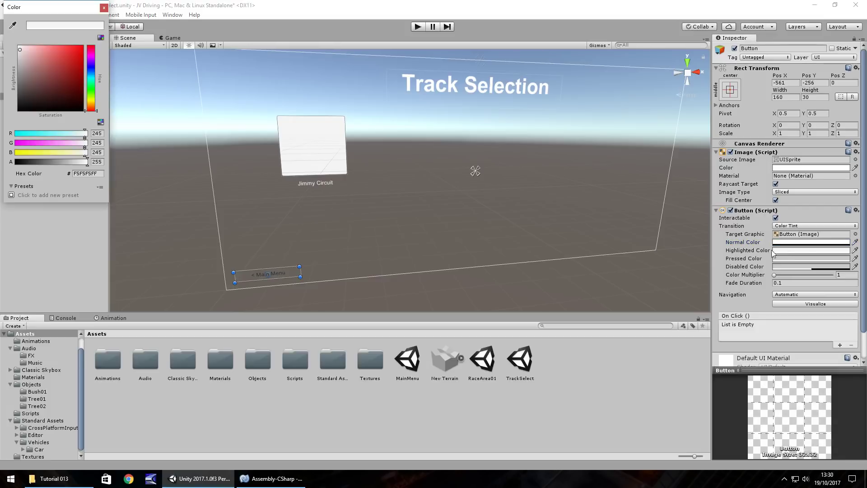
click(21, 74)
drag(21, 74, 19, 75)
drag(51, 160, 45, 162)
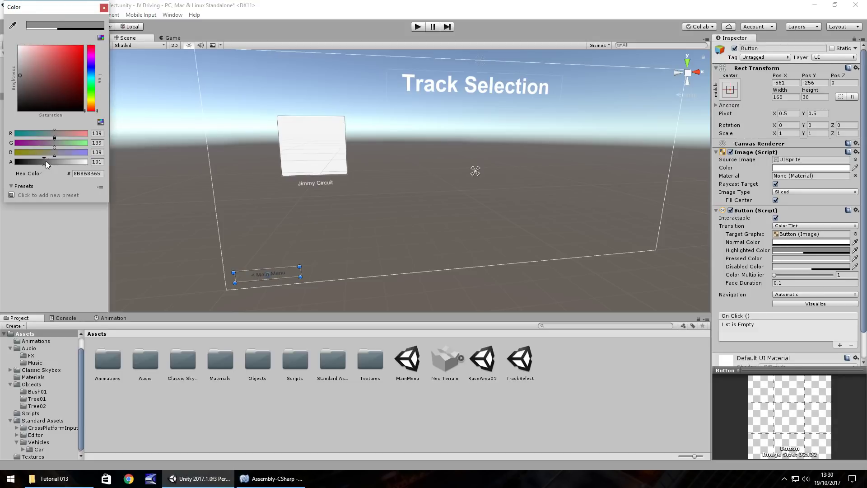
click(103, 9)
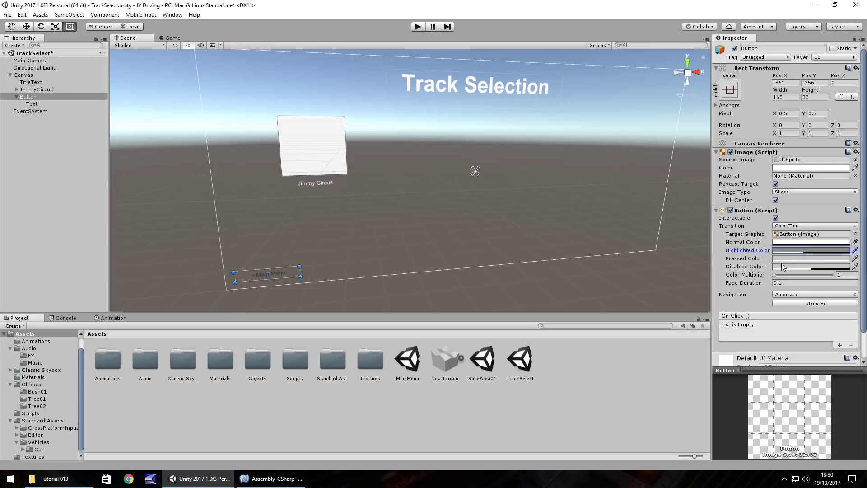
Set the label to font size 20 and white, then test in Play mode
click(36, 105)
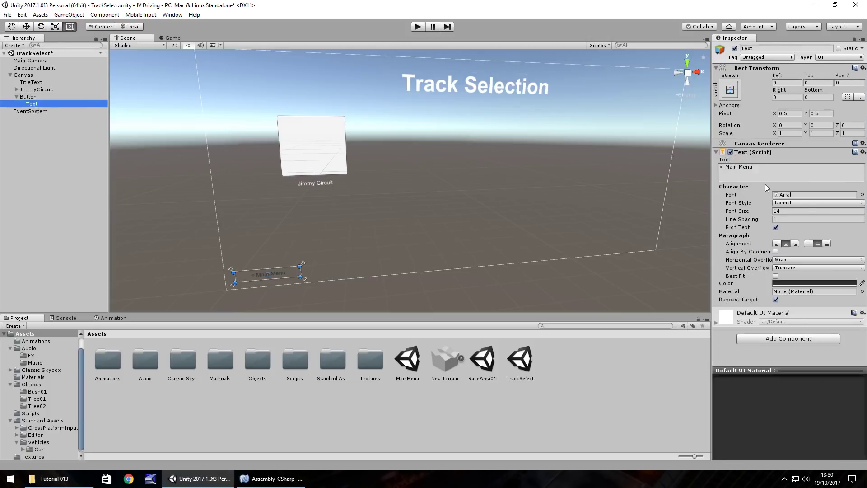
click(805, 213)
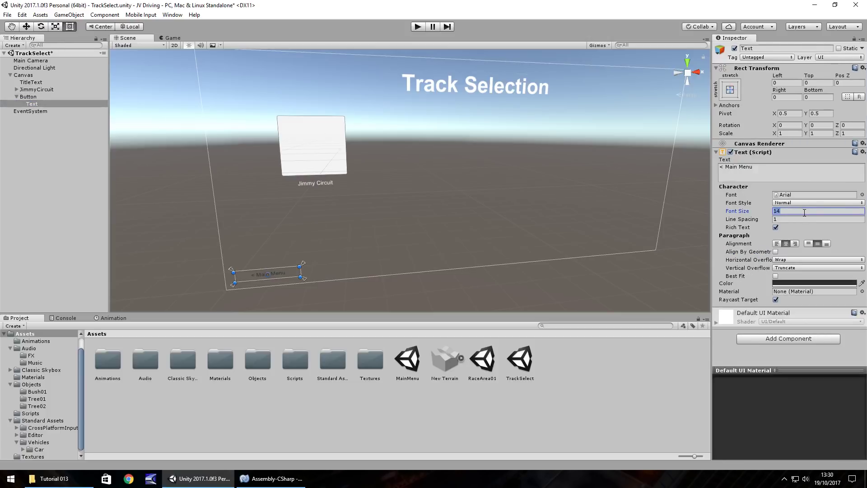
text(20)
click(802, 280)
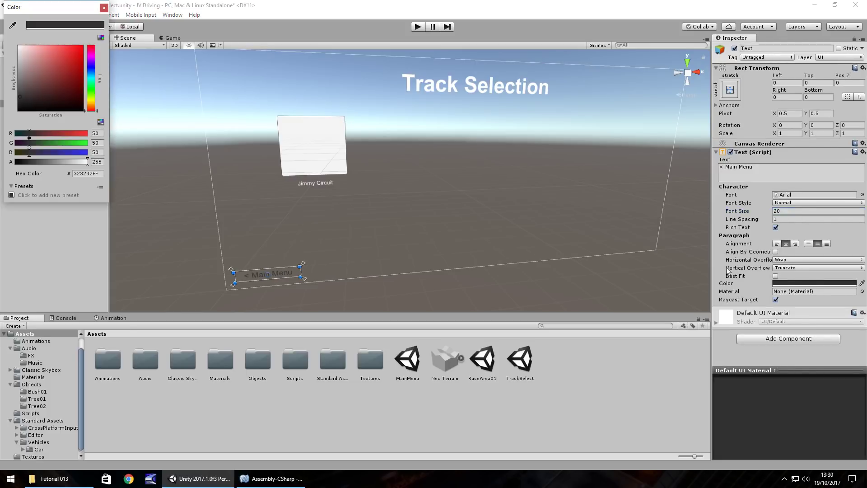
drag(23, 64, 18, 46)
click(103, 8)
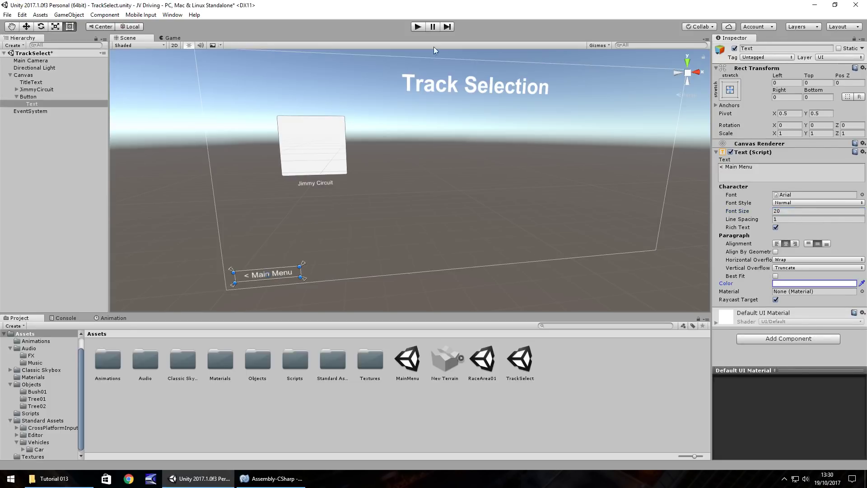
click(417, 27)
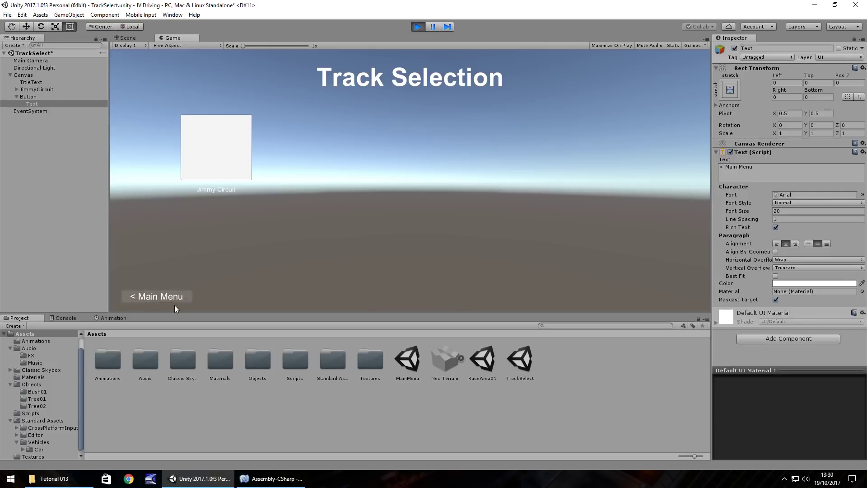
Stop Play mode and create an empty object named ButtonObject
click(417, 29)
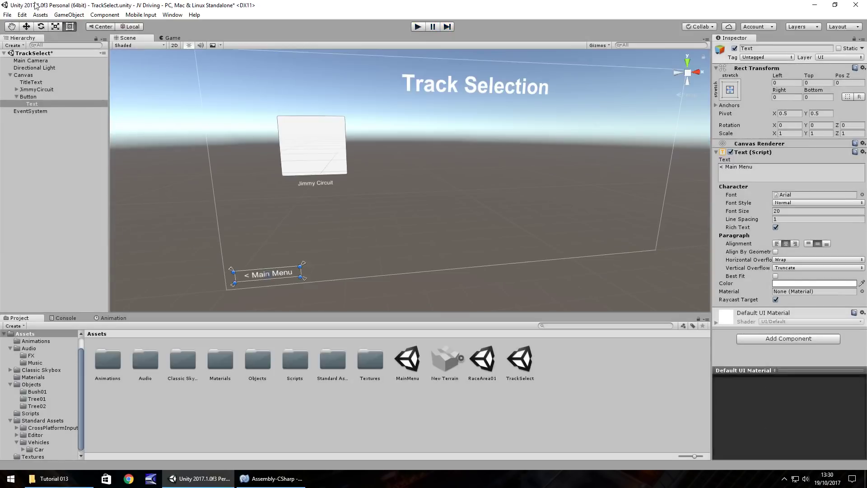
click(70, 15)
click(70, 25)
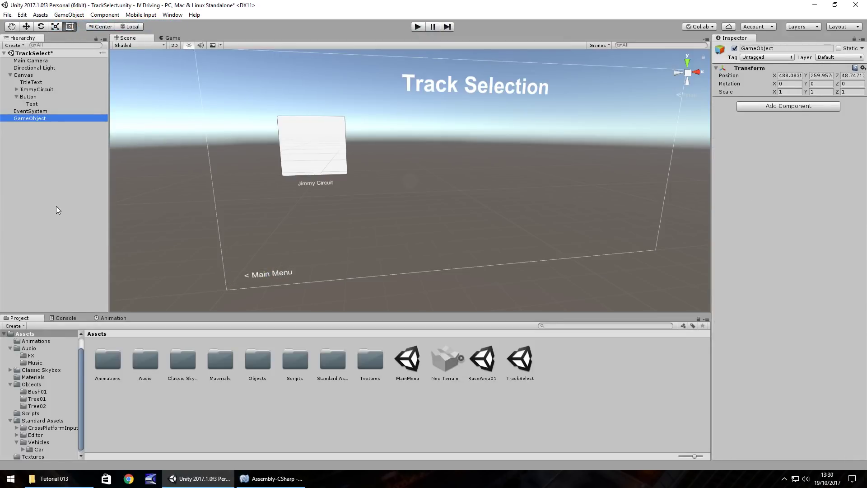
key(F2)
text(Button)
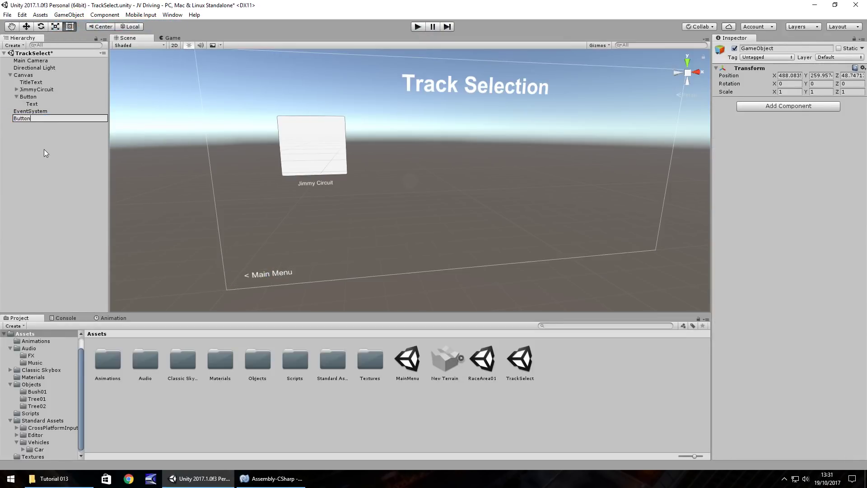
text(0bject)
key(Return)
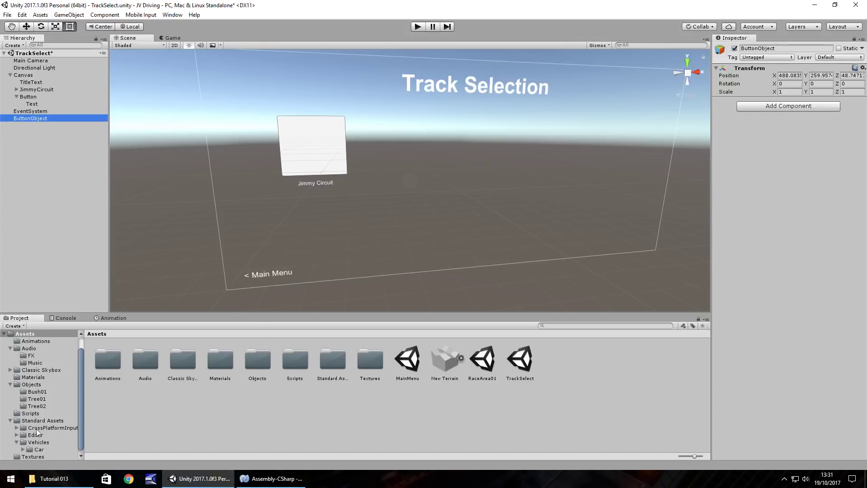
Attach the ButtonOption script from Assets/Scripts to ButtonObject and review its code
click(32, 413)
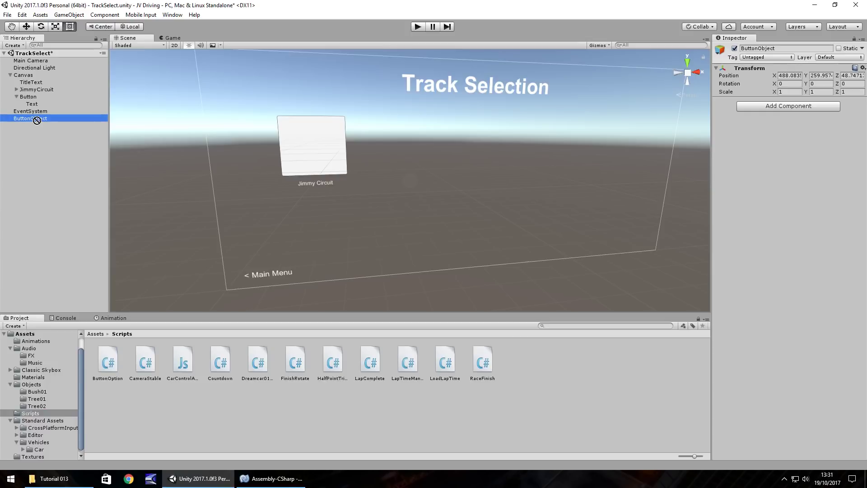
drag(112, 370, 32, 117)
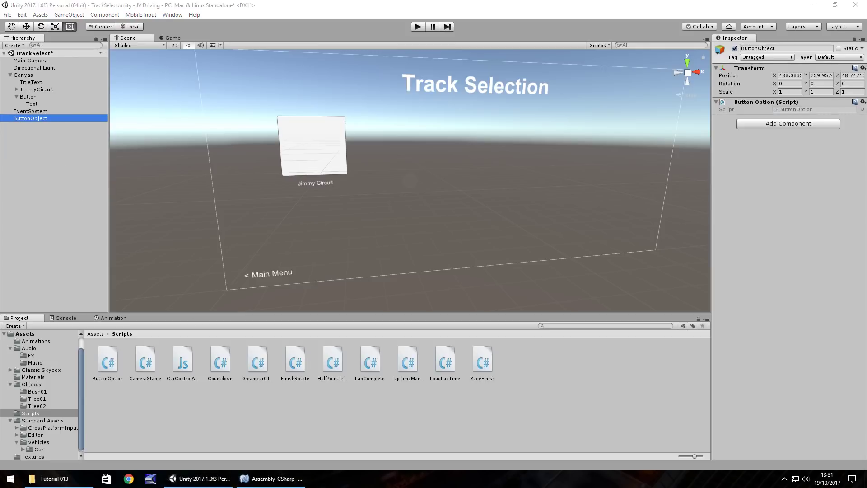
click(271, 478)
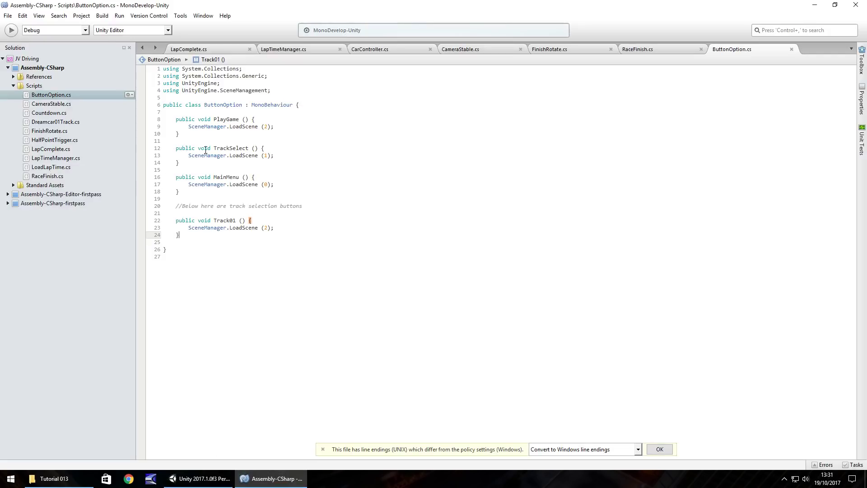
key(alt+Tab)
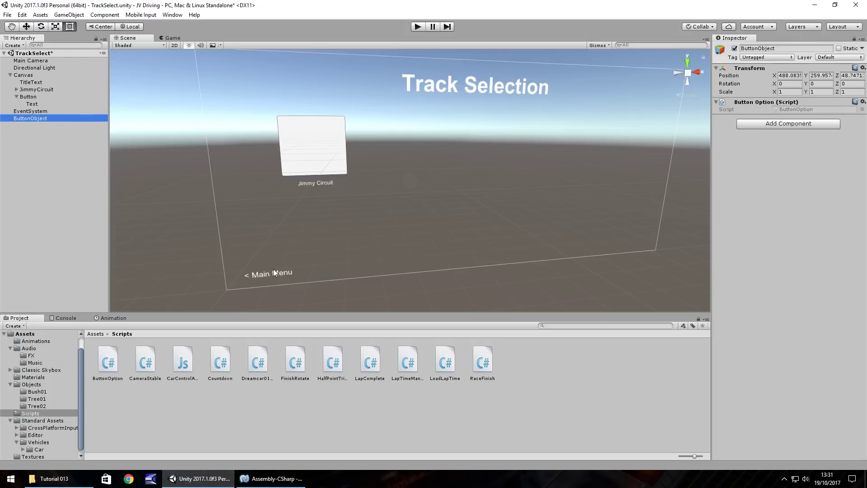
click(274, 271)
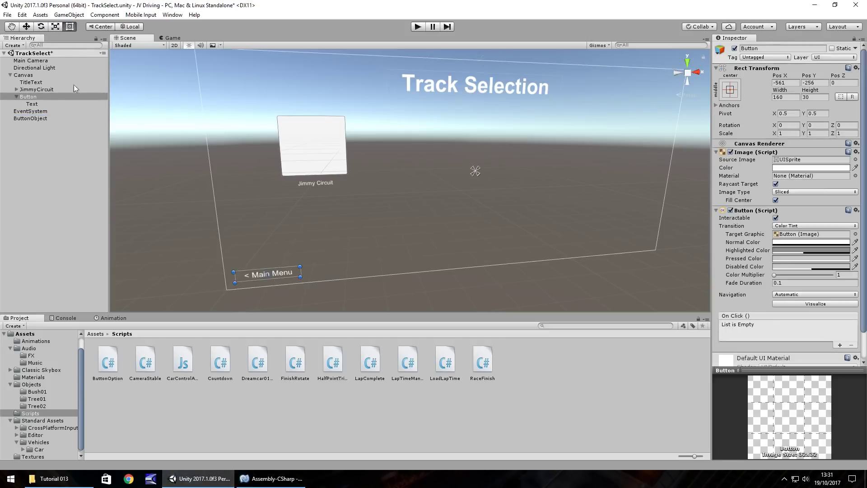
Add an On Click entry targeting ButtonObject that calls ButtonOption.MainMenu()
click(840, 346)
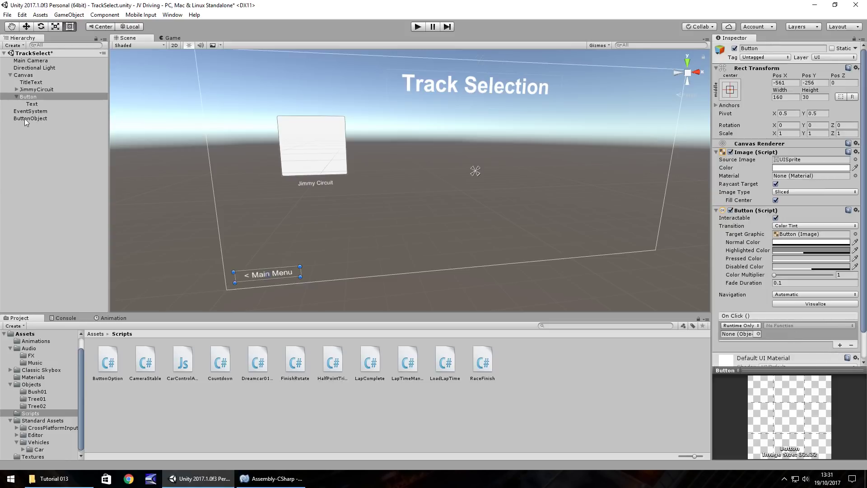
drag(25, 118, 739, 335)
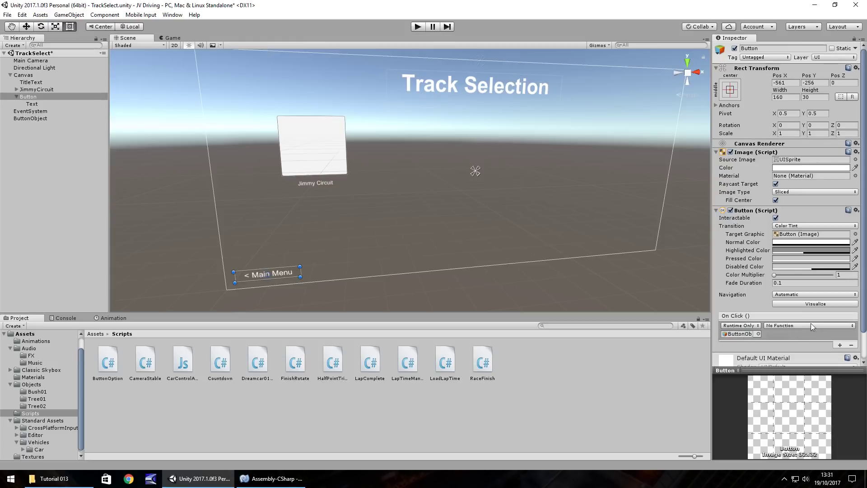
click(852, 328)
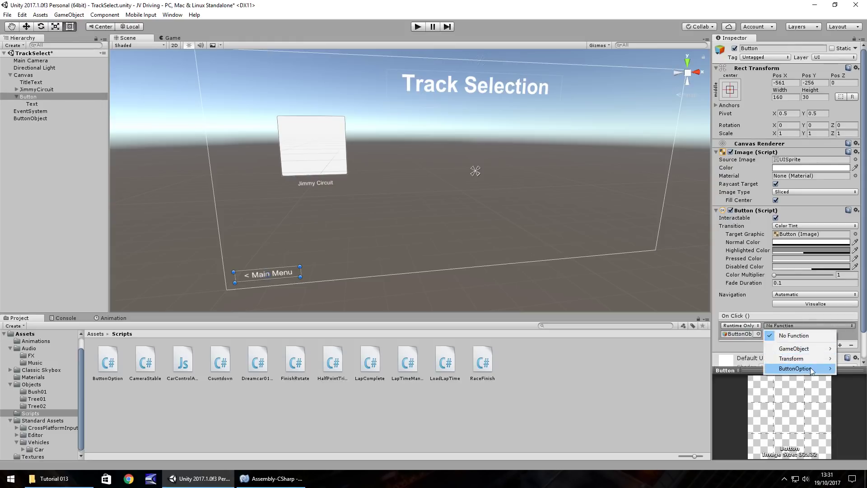
mouse_move(795, 368)
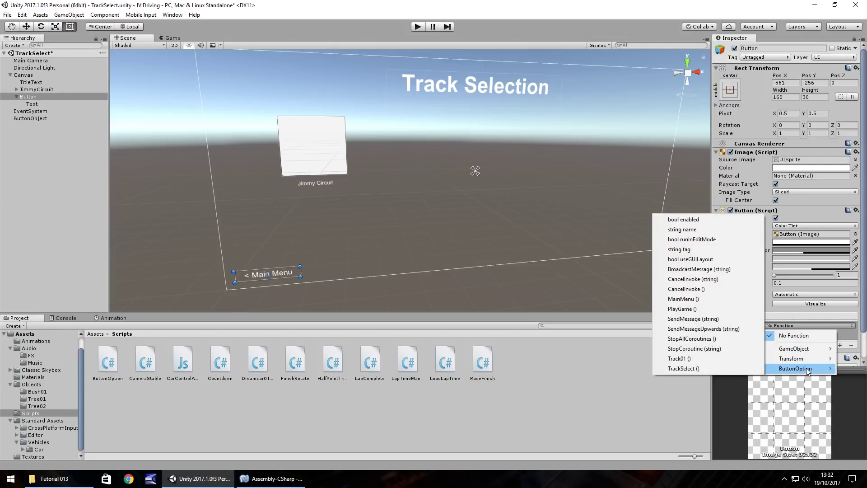
click(682, 300)
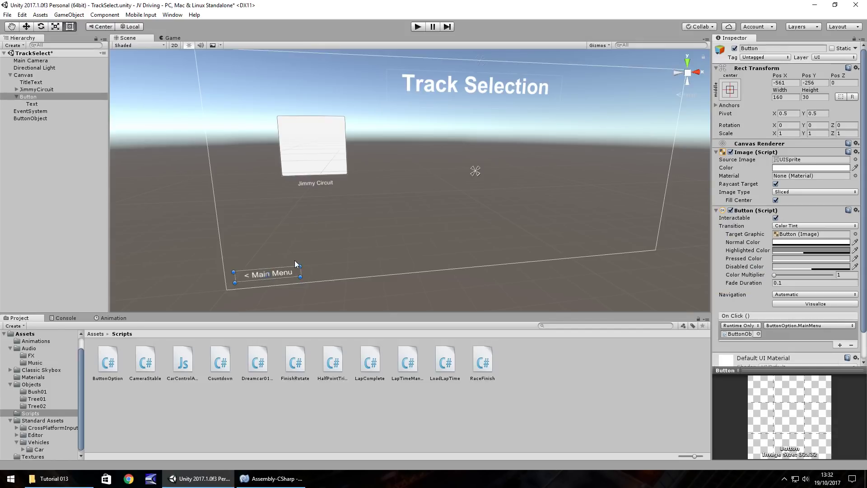
Give JimmyCircuit an On Click entry calling ButtonOption.Track01() on ButtonObject
click(305, 151)
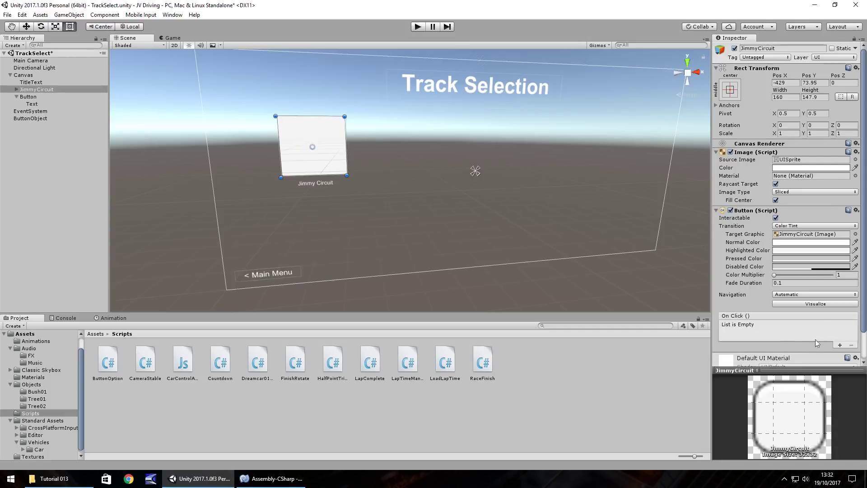
click(841, 347)
mouse_move(39, 119)
mouse_down()
mouse_move(757, 332)
mouse_move(744, 335)
mouse_up()
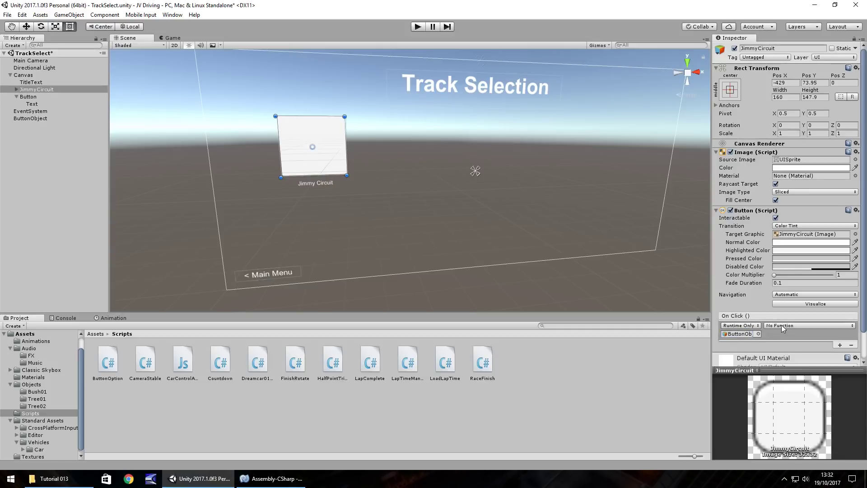
click(785, 327)
mouse_move(796, 368)
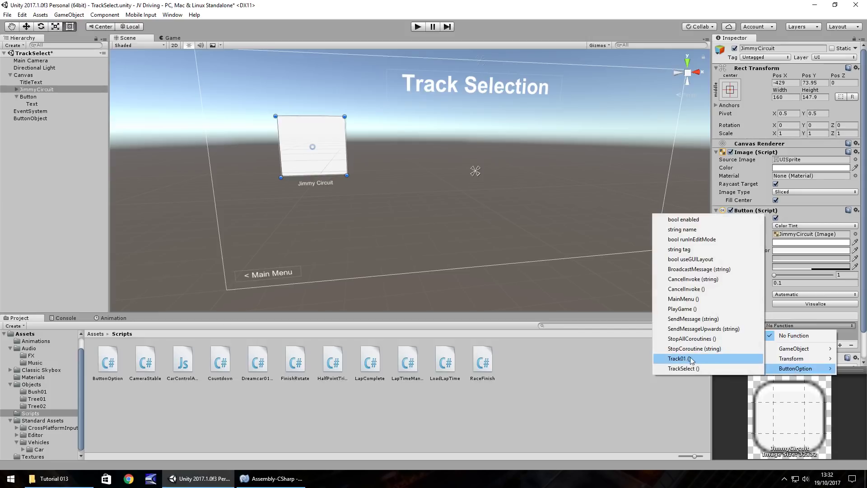
click(677, 359)
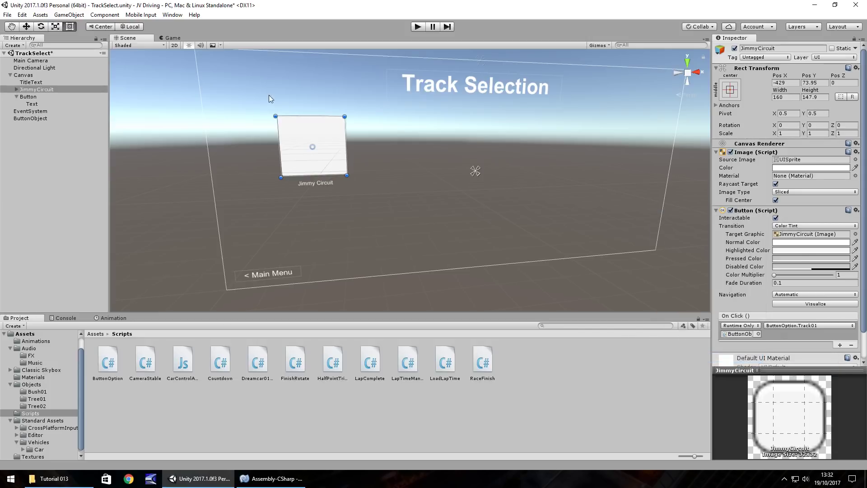
Confirm Track01's scene number in the code and save the TrackSelect scene
click(271, 479)
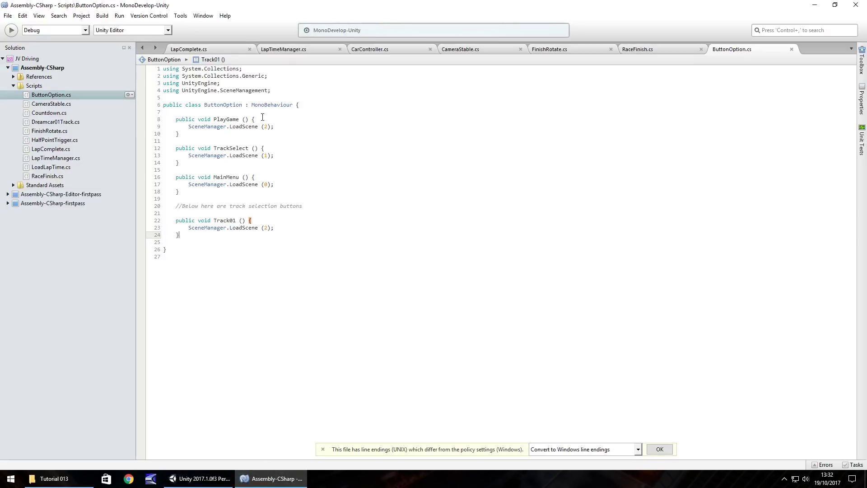
click(203, 478)
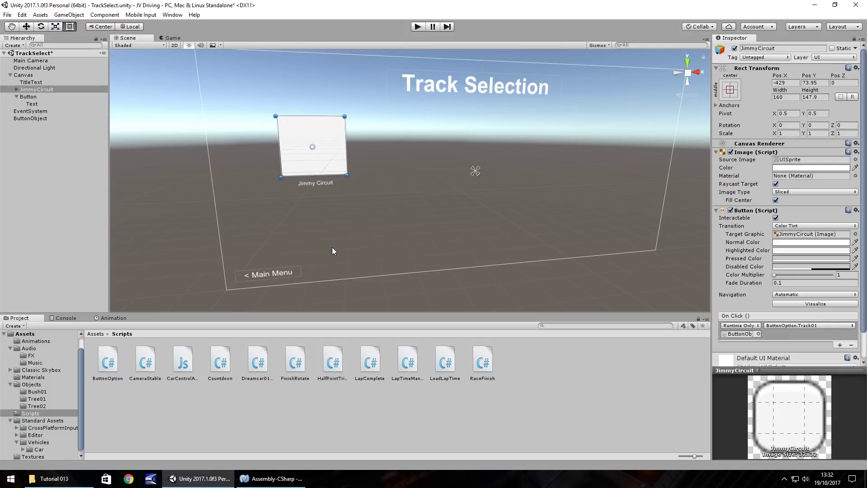
key(ctrl+s)
Open the MainMenu scene and wire Play Game's On Click to ButtonObject's ButtonOption.PlayGame
click(25, 334)
double_click(408, 363)
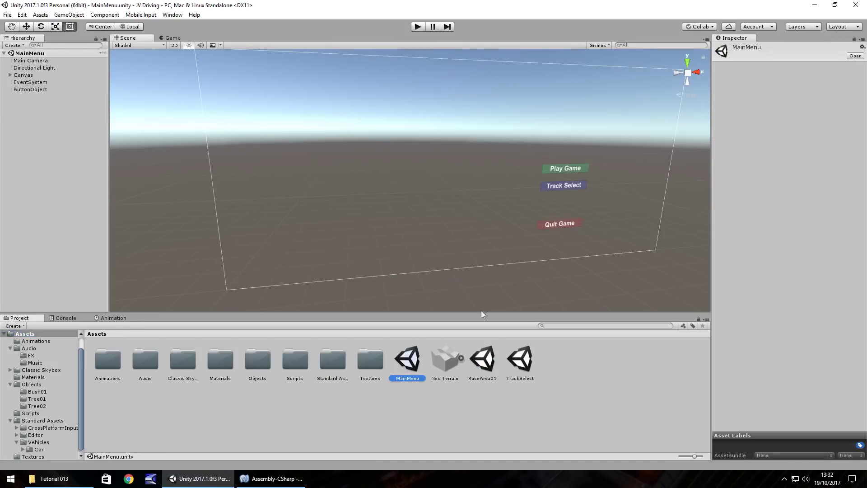
click(567, 172)
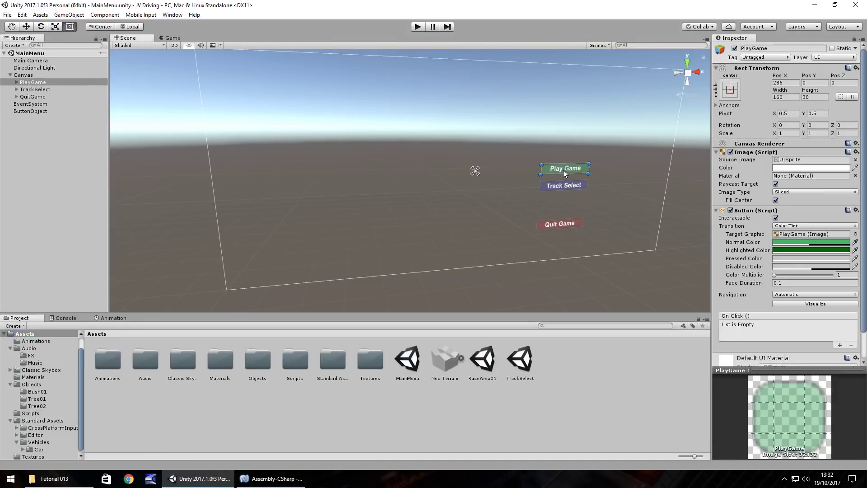
click(840, 346)
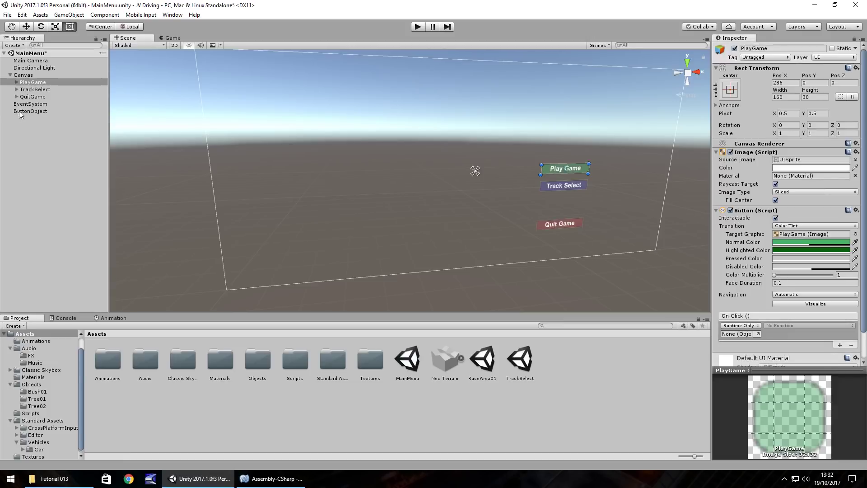
drag(743, 281, 756, 337)
click(795, 325)
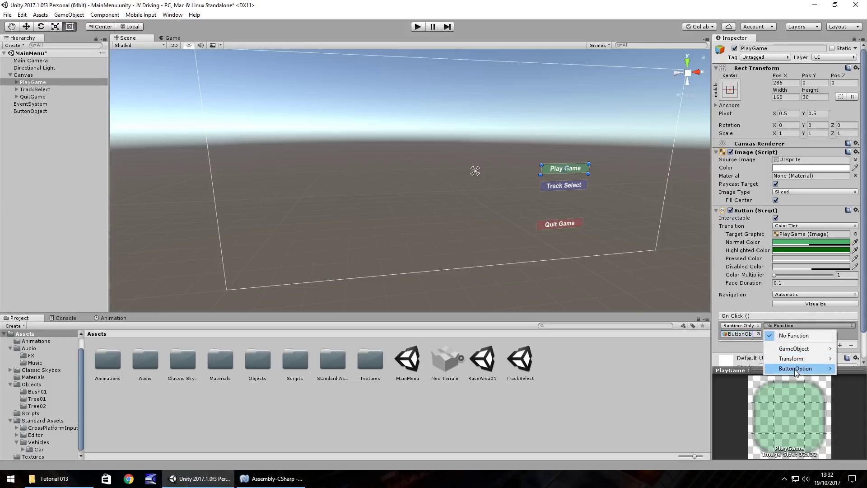
click(684, 310)
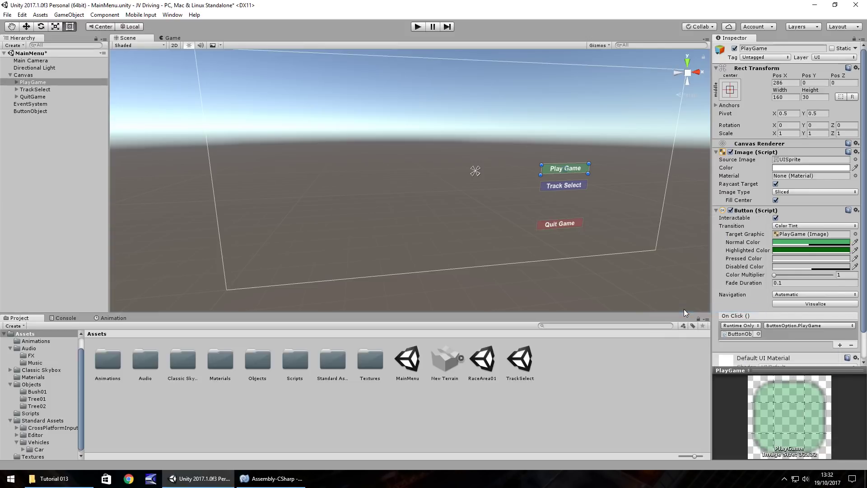
Wire Track Select's On Click to ButtonOption.TrackSelect, then save the MainMenu scene
click(30, 89)
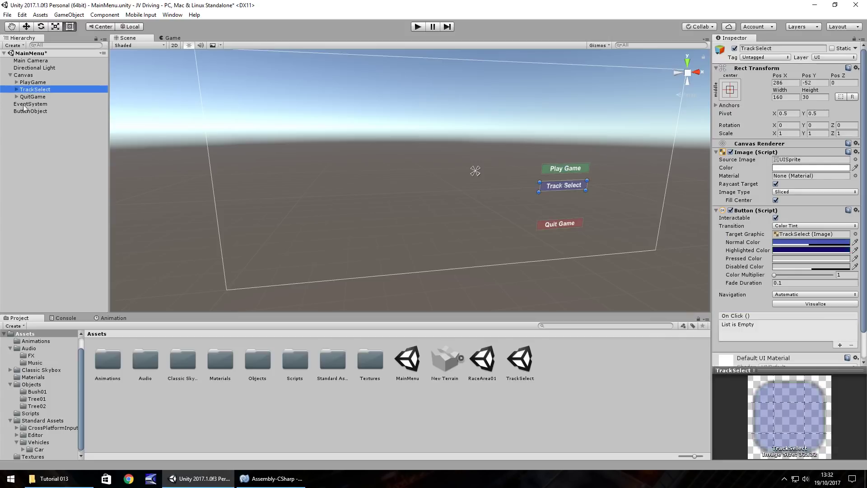
click(841, 346)
mouse_move(34, 111)
mouse_down()
mouse_move(810, 345)
mouse_move(742, 334)
mouse_up()
click(779, 325)
mouse_move(797, 369)
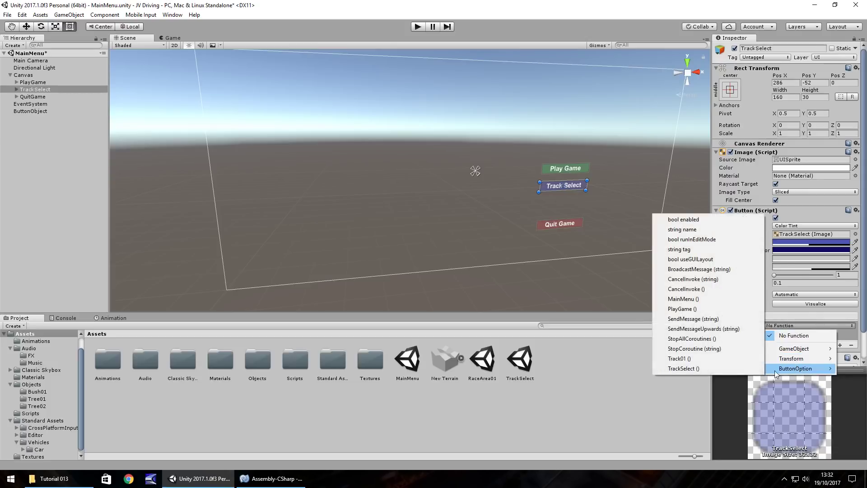
click(678, 369)
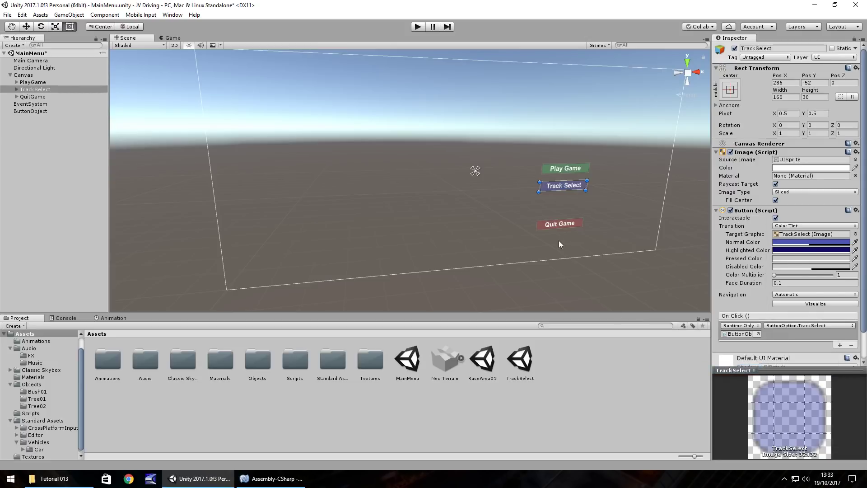
click(556, 225)
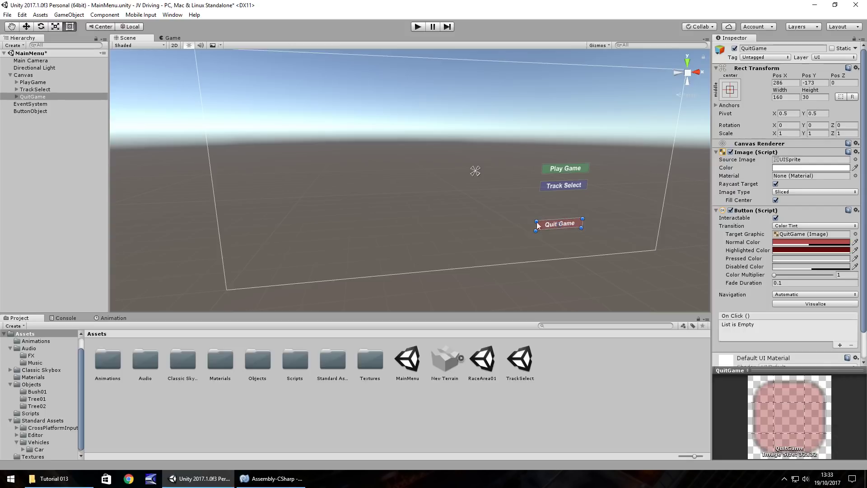
key(ctrl+s)
click(420, 27)
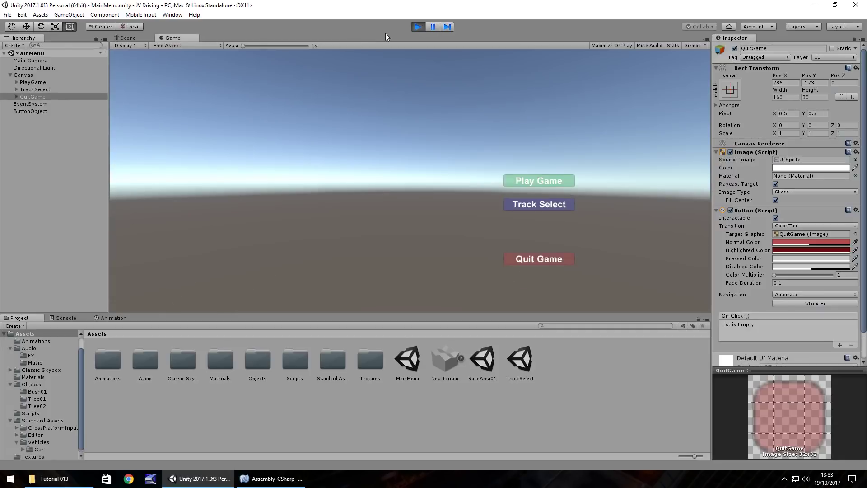
click(543, 207)
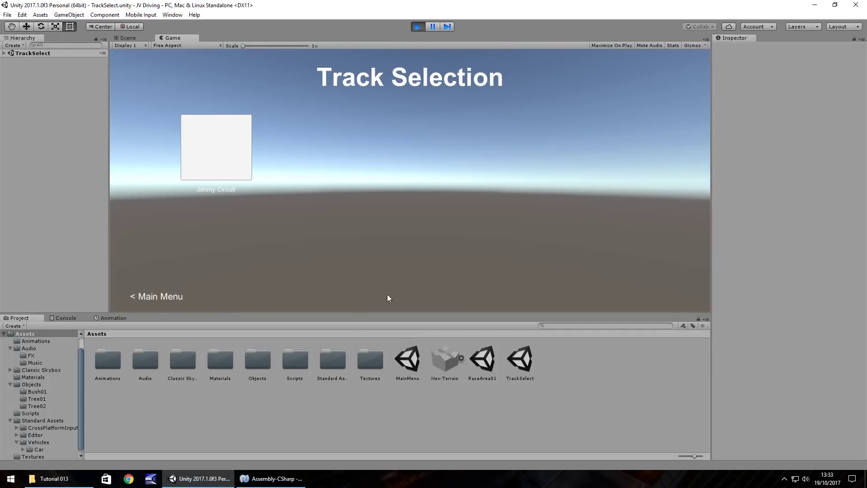
click(159, 296)
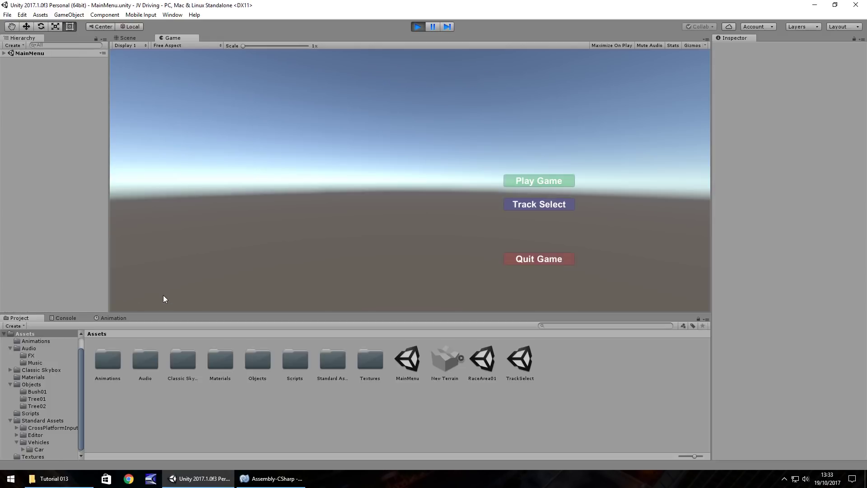
click(539, 181)
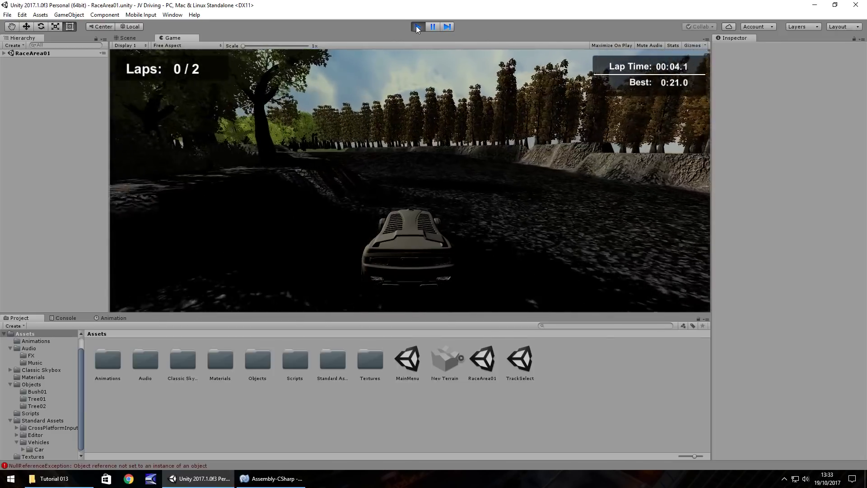
click(417, 27)
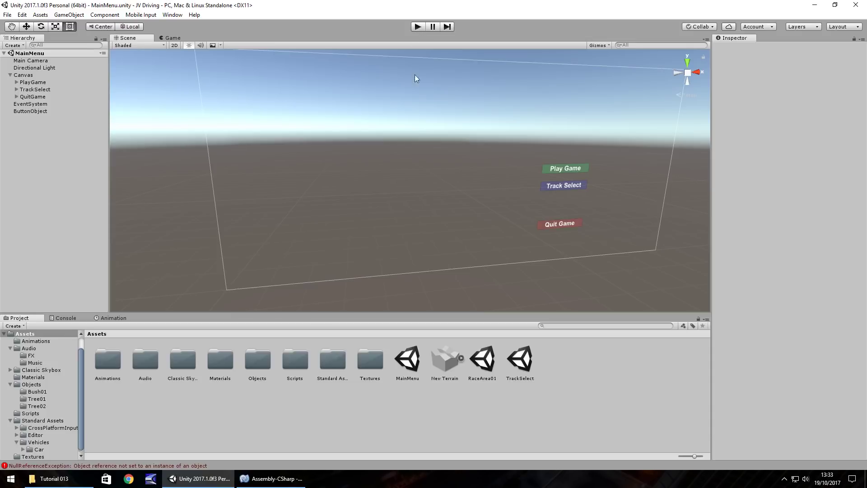
click(417, 30)
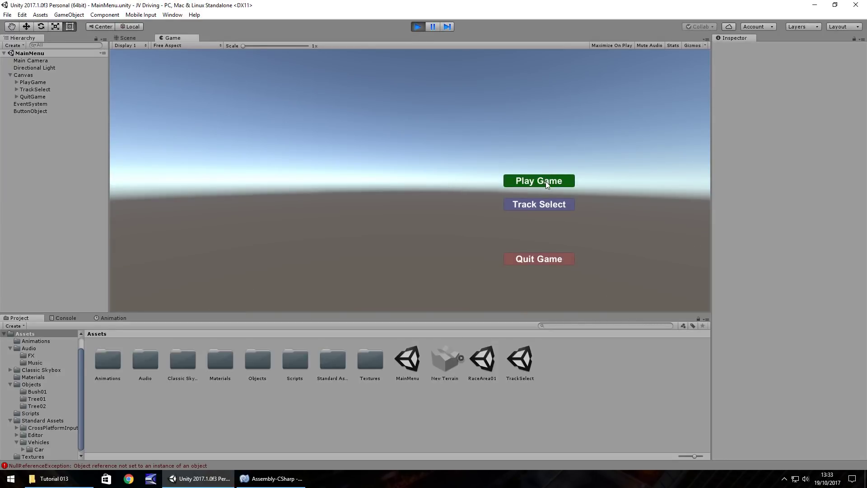
click(545, 205)
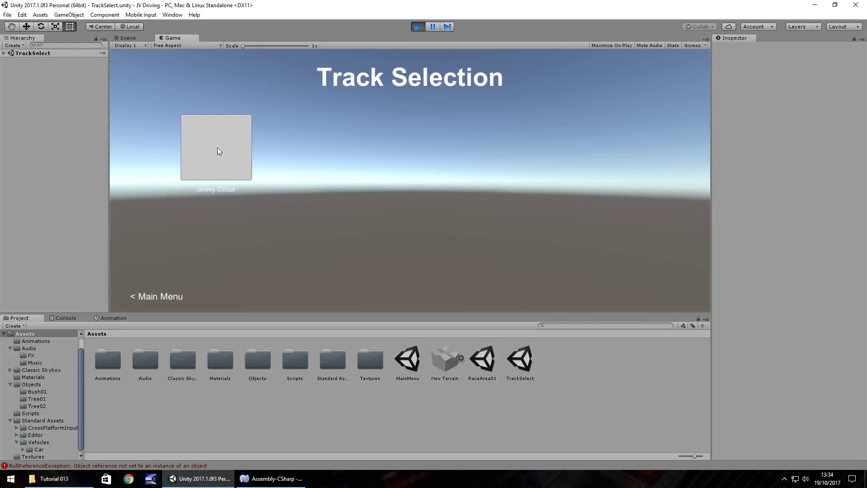
click(215, 131)
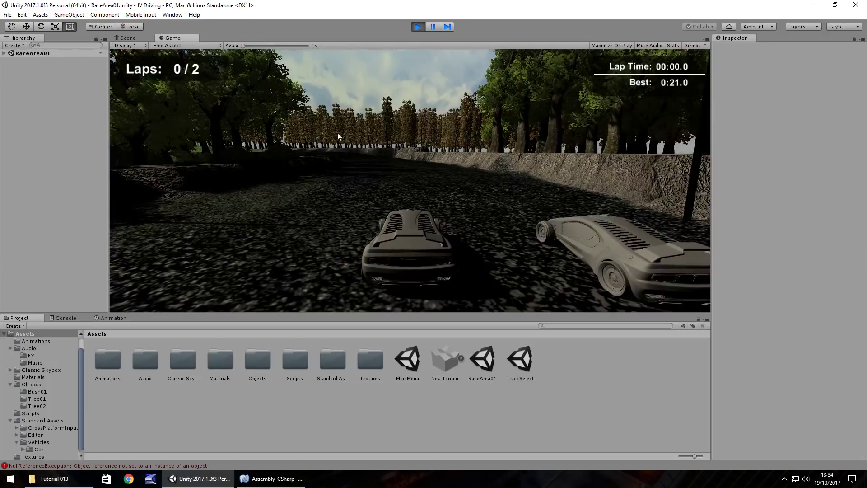
click(419, 26)
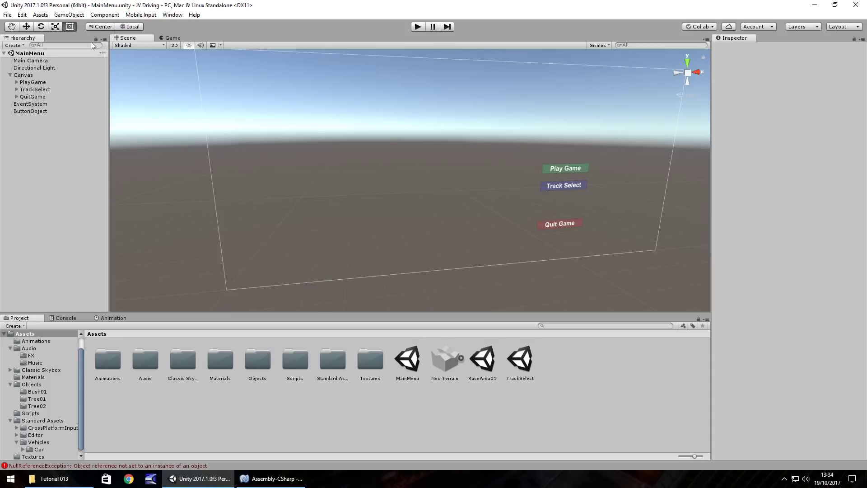
Add a UI Text object titled 'Jimmy Racing Pro' and colour it white
click(68, 14)
mouse_move(122, 104)
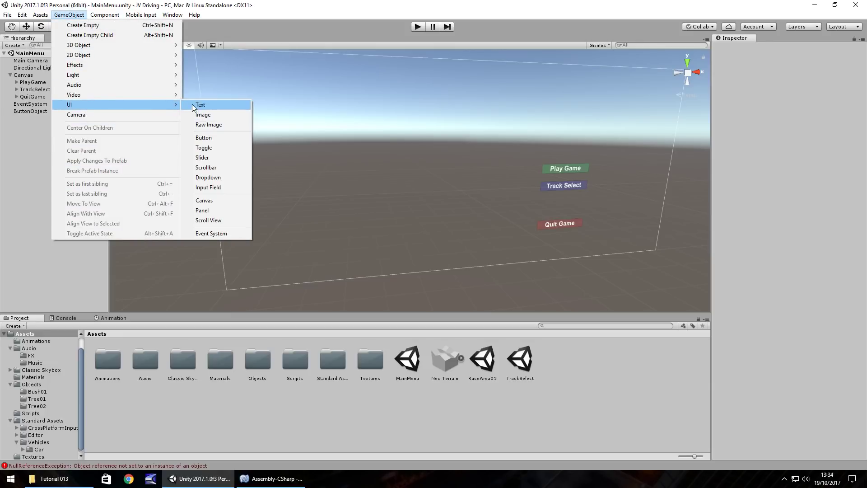
click(196, 105)
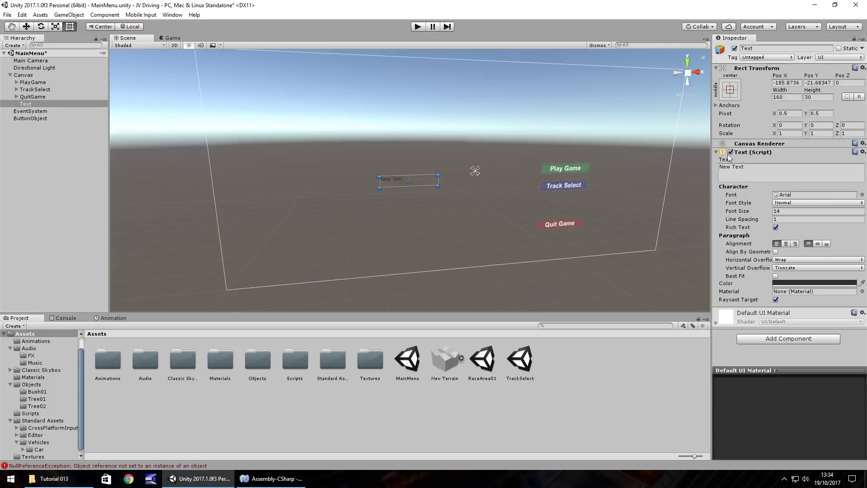
click(754, 170)
text(Jii)
text(mmy)
text(Racing)
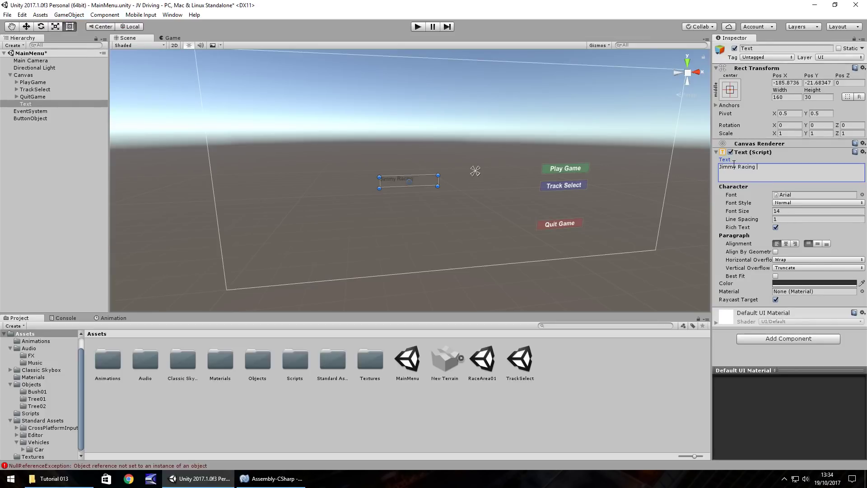
text(Pro)
click(815, 282)
click(20, 48)
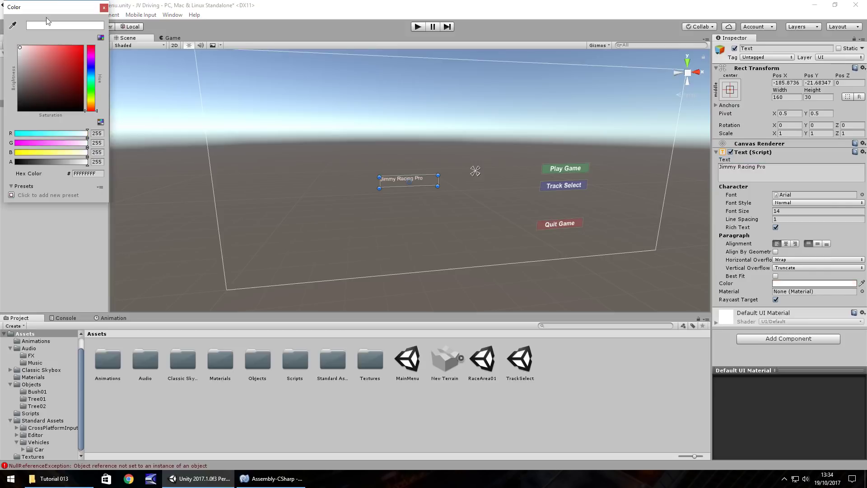
click(104, 9)
Make the title centred, size 60, bold, fitted on one line at the top, and save
drag(438, 176, 539, 131)
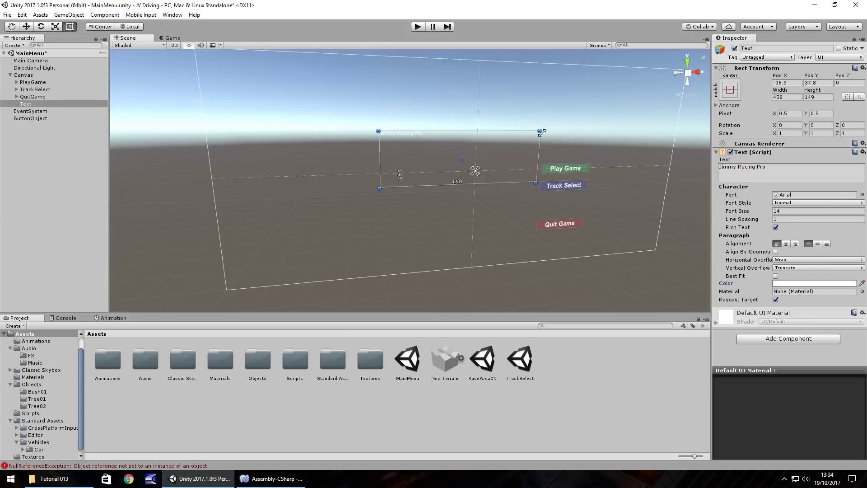
click(786, 243)
click(794, 212)
key(BackSpace)
key(BackSpace)
text(60)
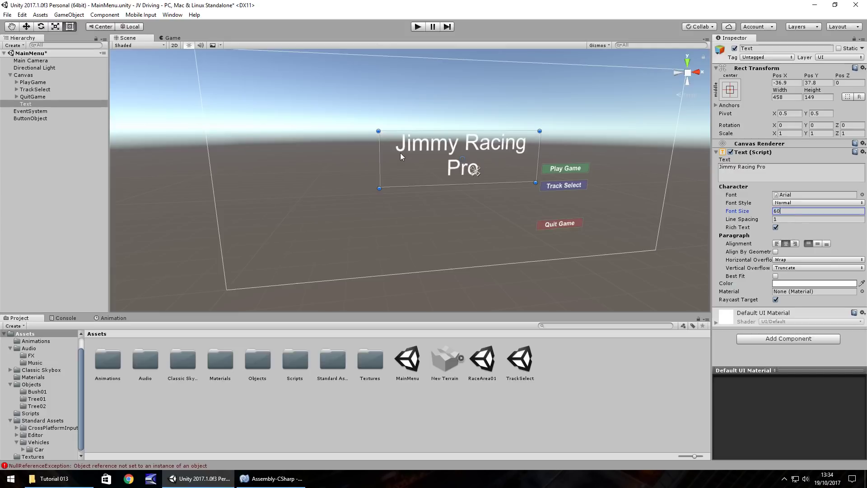
drag(379, 157, 320, 157)
click(830, 204)
click(801, 223)
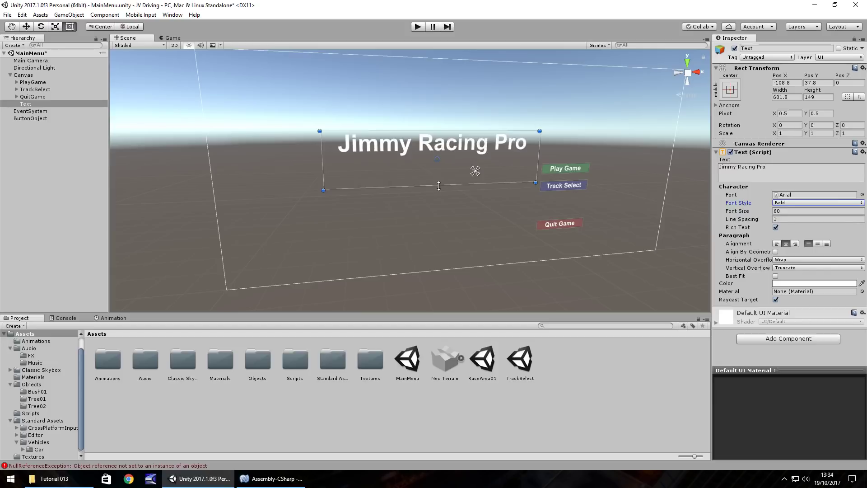
drag(438, 185, 438, 161)
mouse_move(513, 142)
mouse_down()
mouse_move(513, 81)
mouse_move(502, 77)
mouse_up()
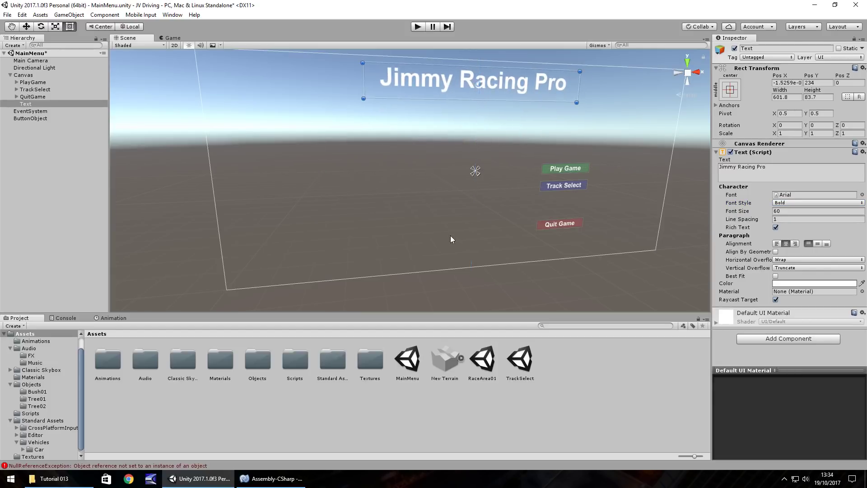
key(ctrl+s)
Open the RaceArea01 scene from the Project panel
double_click(482, 369)
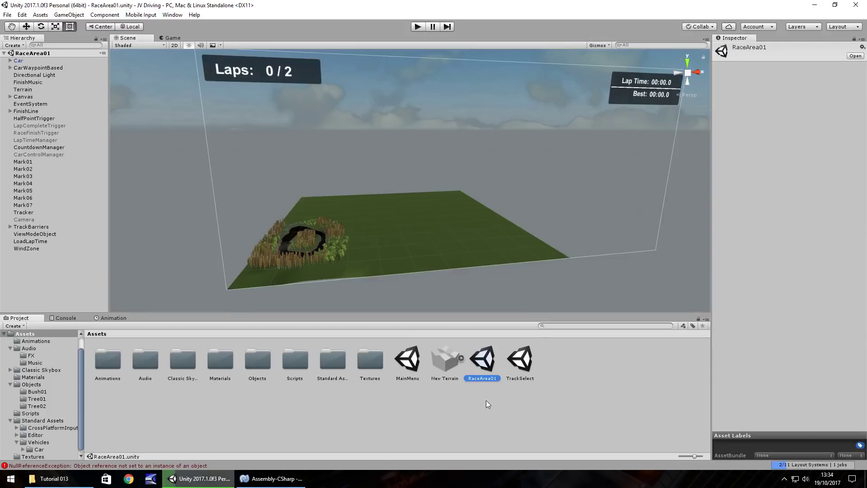